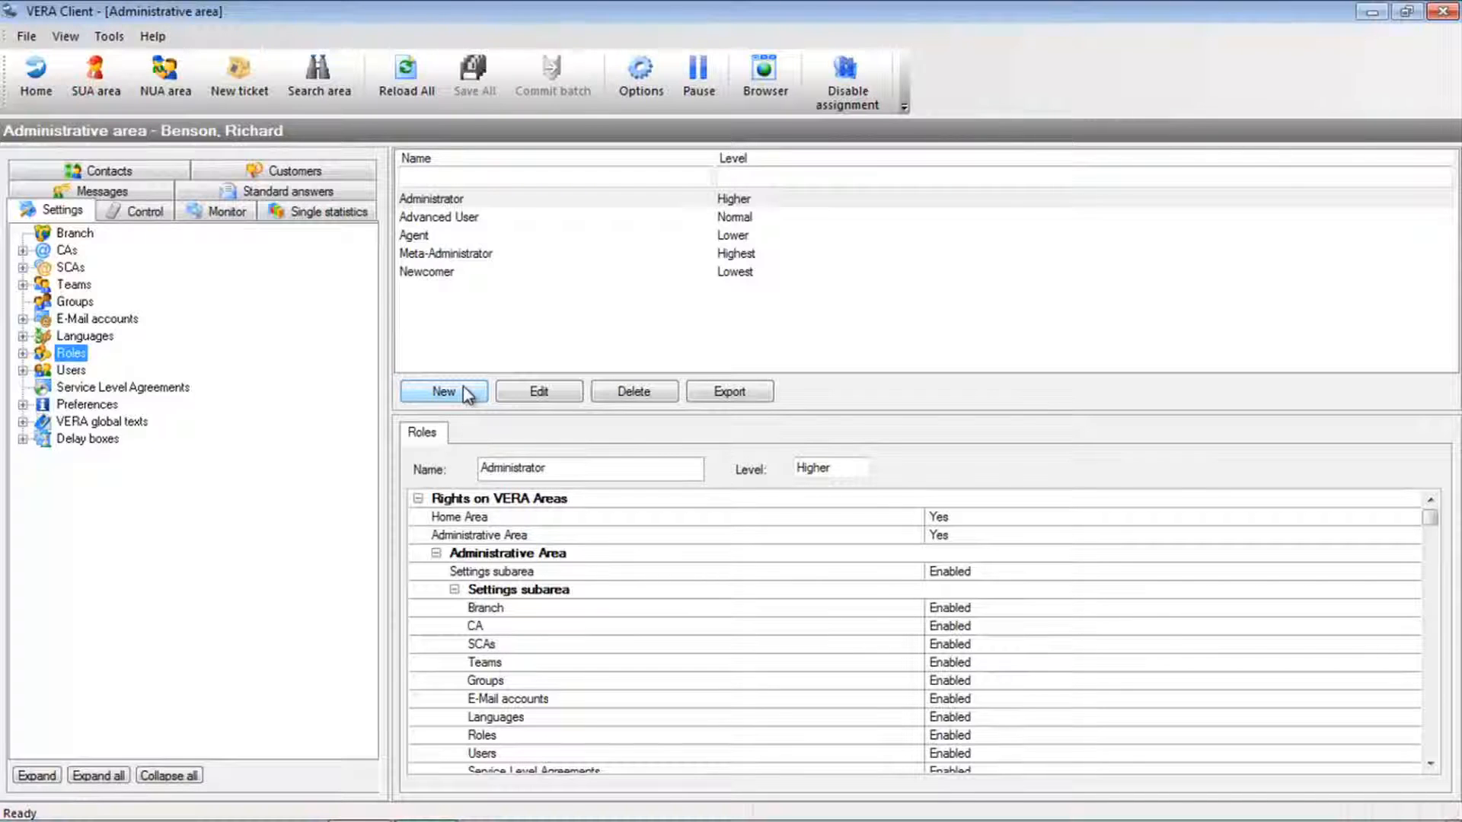
# - Start a new role named Team Manager and set its level to Higher
pyautogui.click(444, 391)
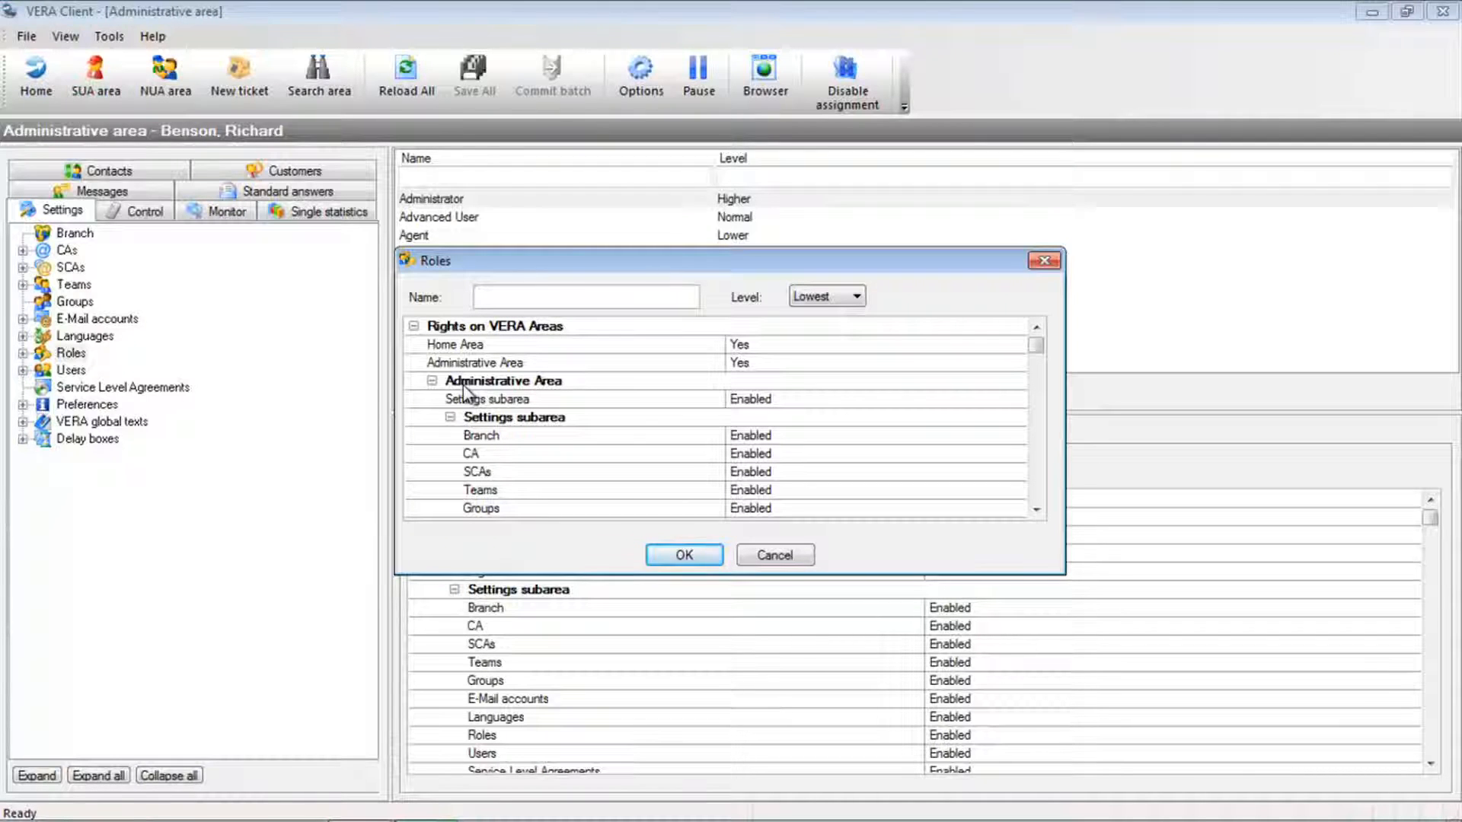
pyautogui.write('Team Manager')
pyautogui.click(829, 295)
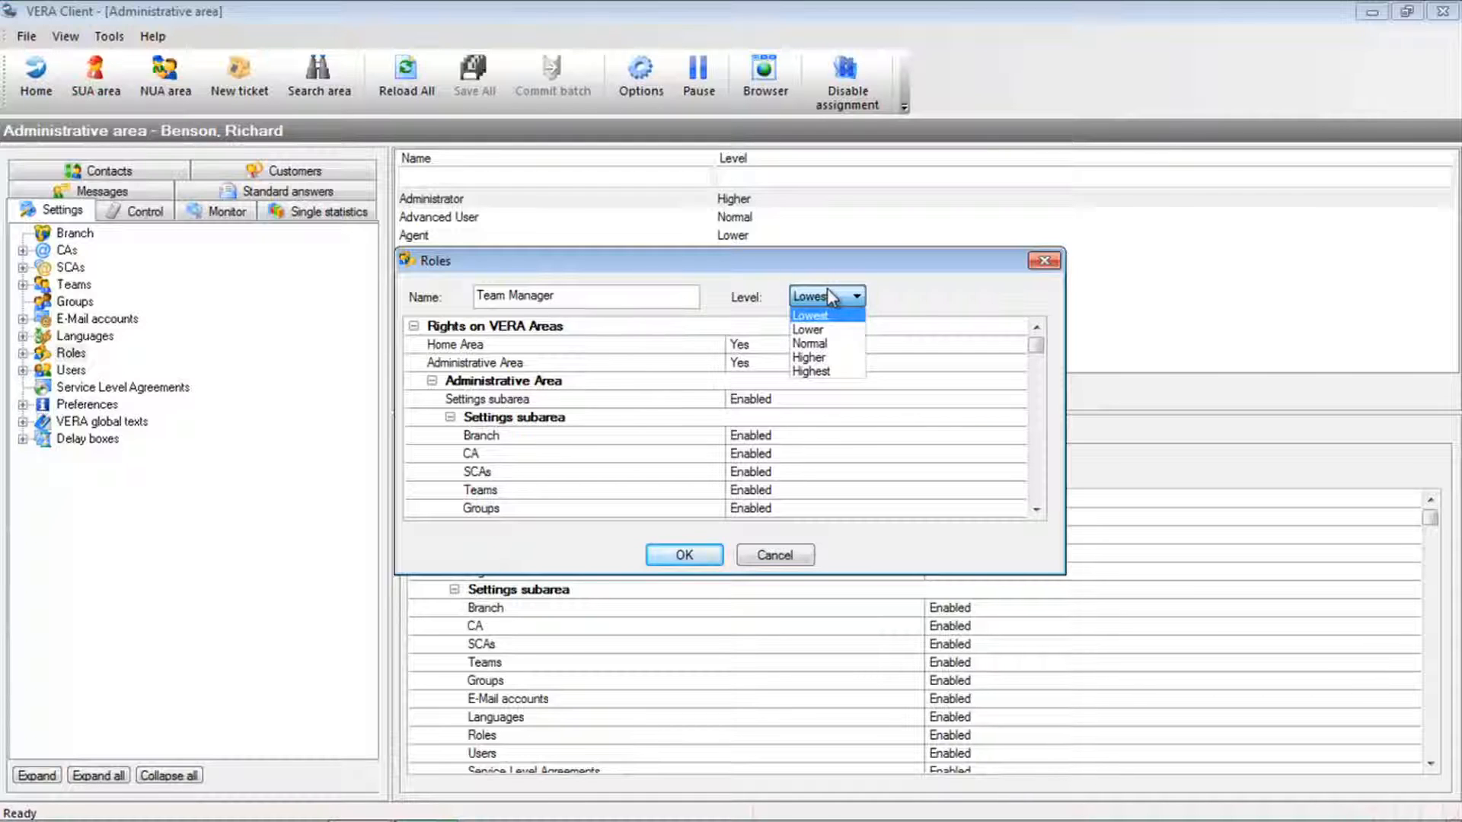
pyautogui.click(827, 355)
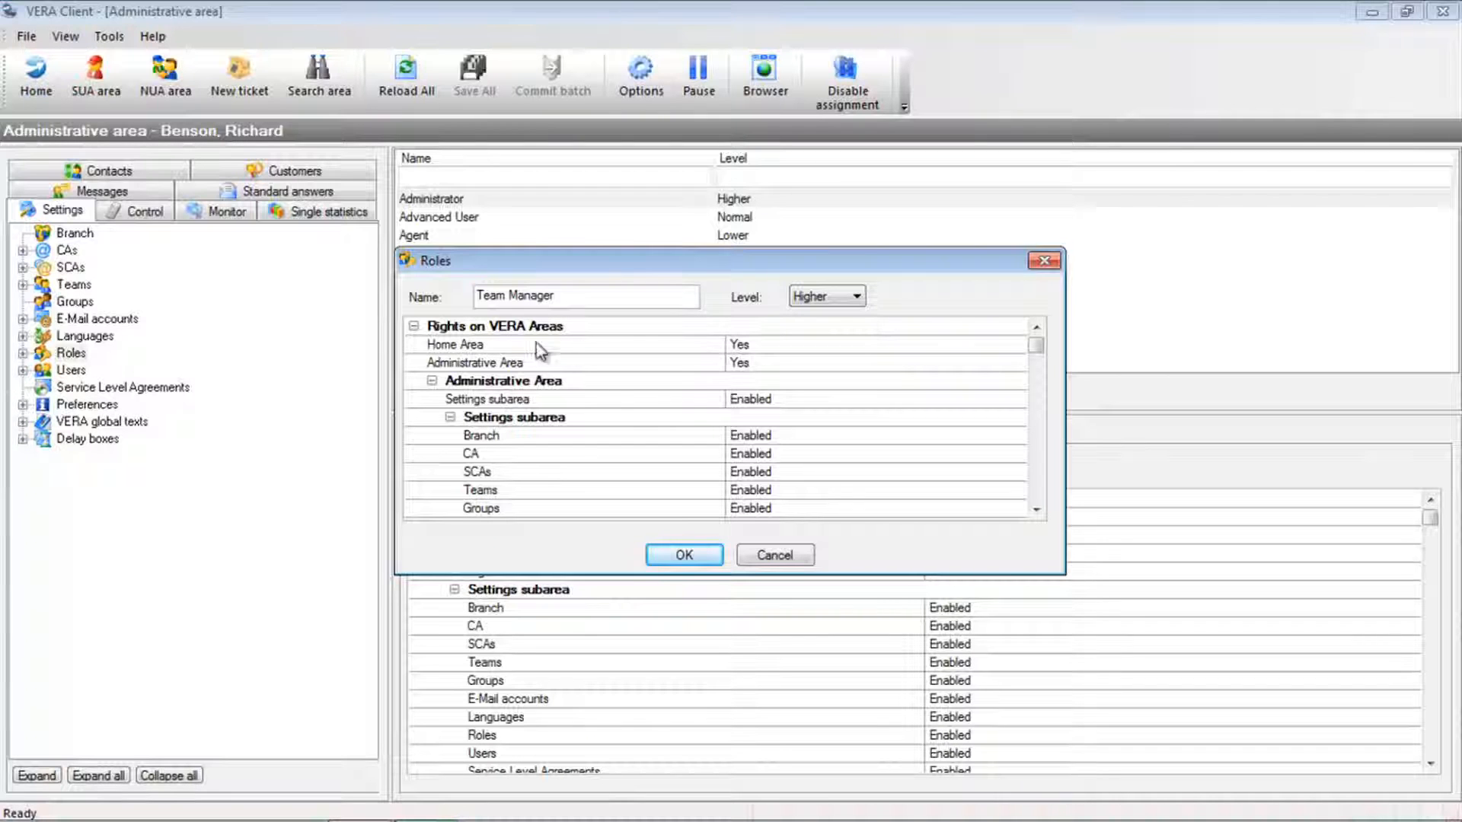
# - Collapse the three rights categories and examine the areas listed under Rights on VERA Areas
pyautogui.click(413, 326)
pyautogui.click(413, 345)
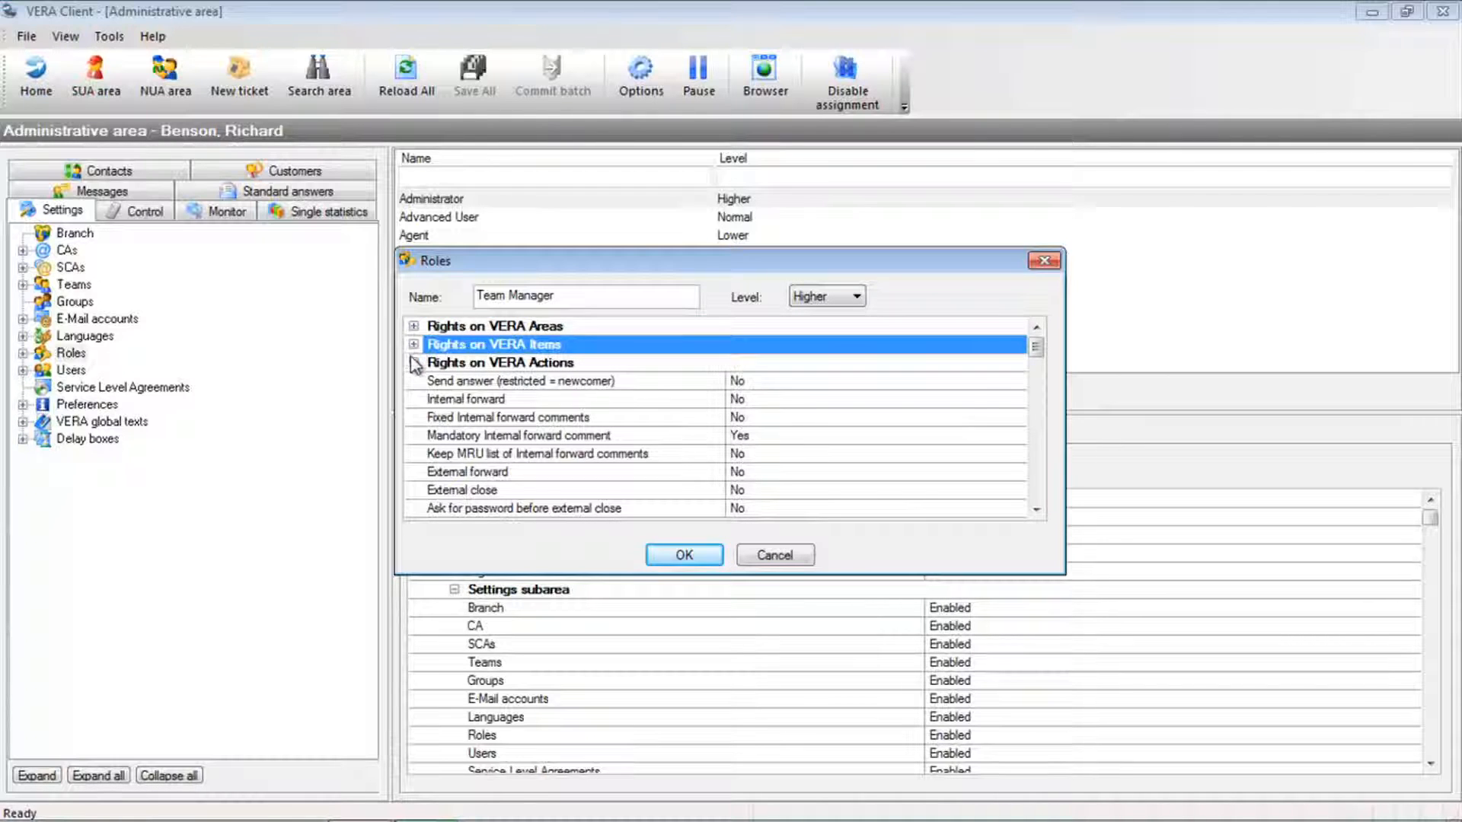
pyautogui.click(414, 364)
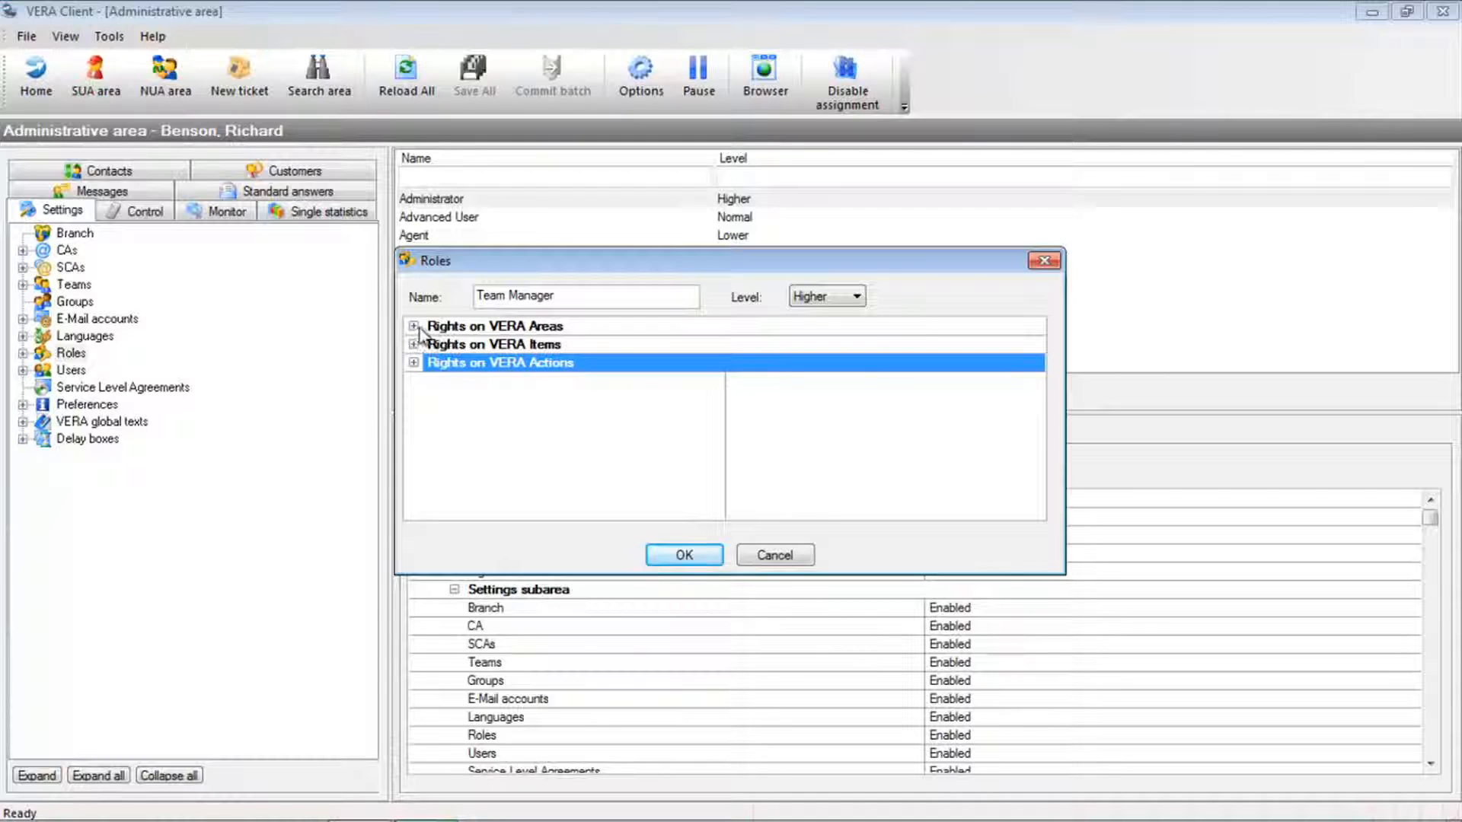
pyautogui.click(413, 326)
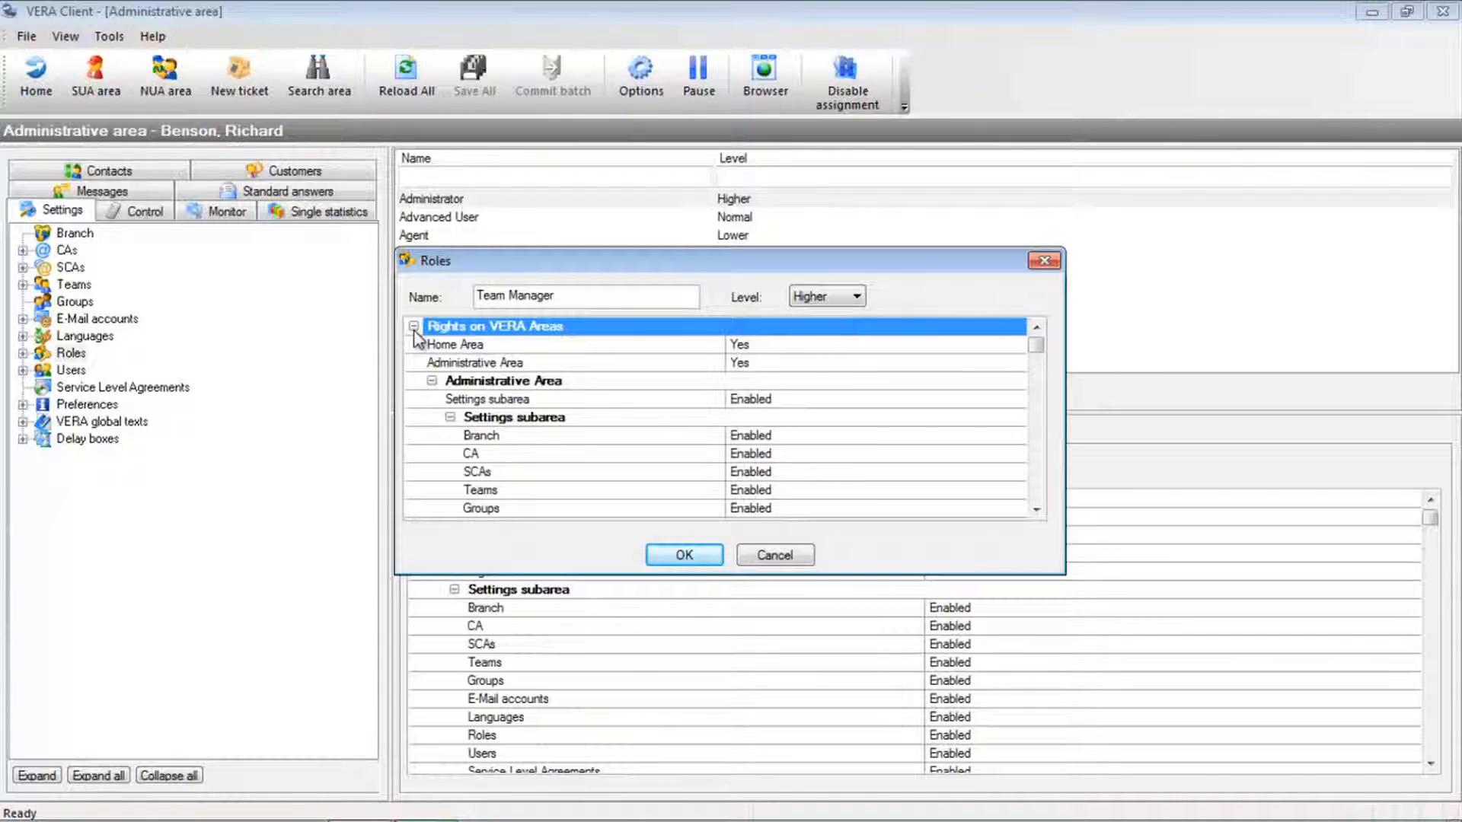
pyautogui.click(432, 380)
pyautogui.click(432, 418)
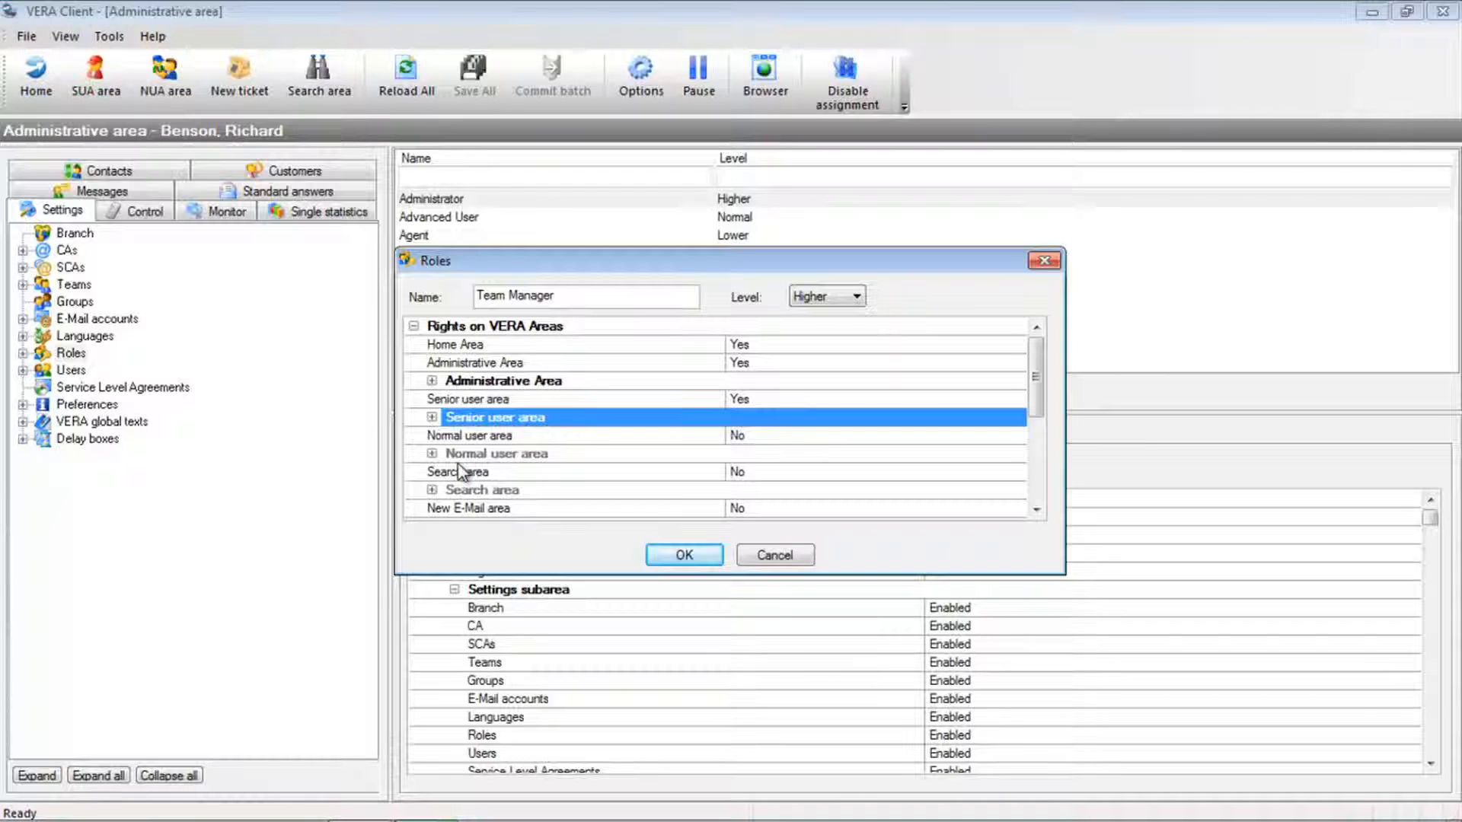
# - Examine the Administrative Area rights, including the Settings and Control subareas and the Teams and Roles entries
pyautogui.click(432, 382)
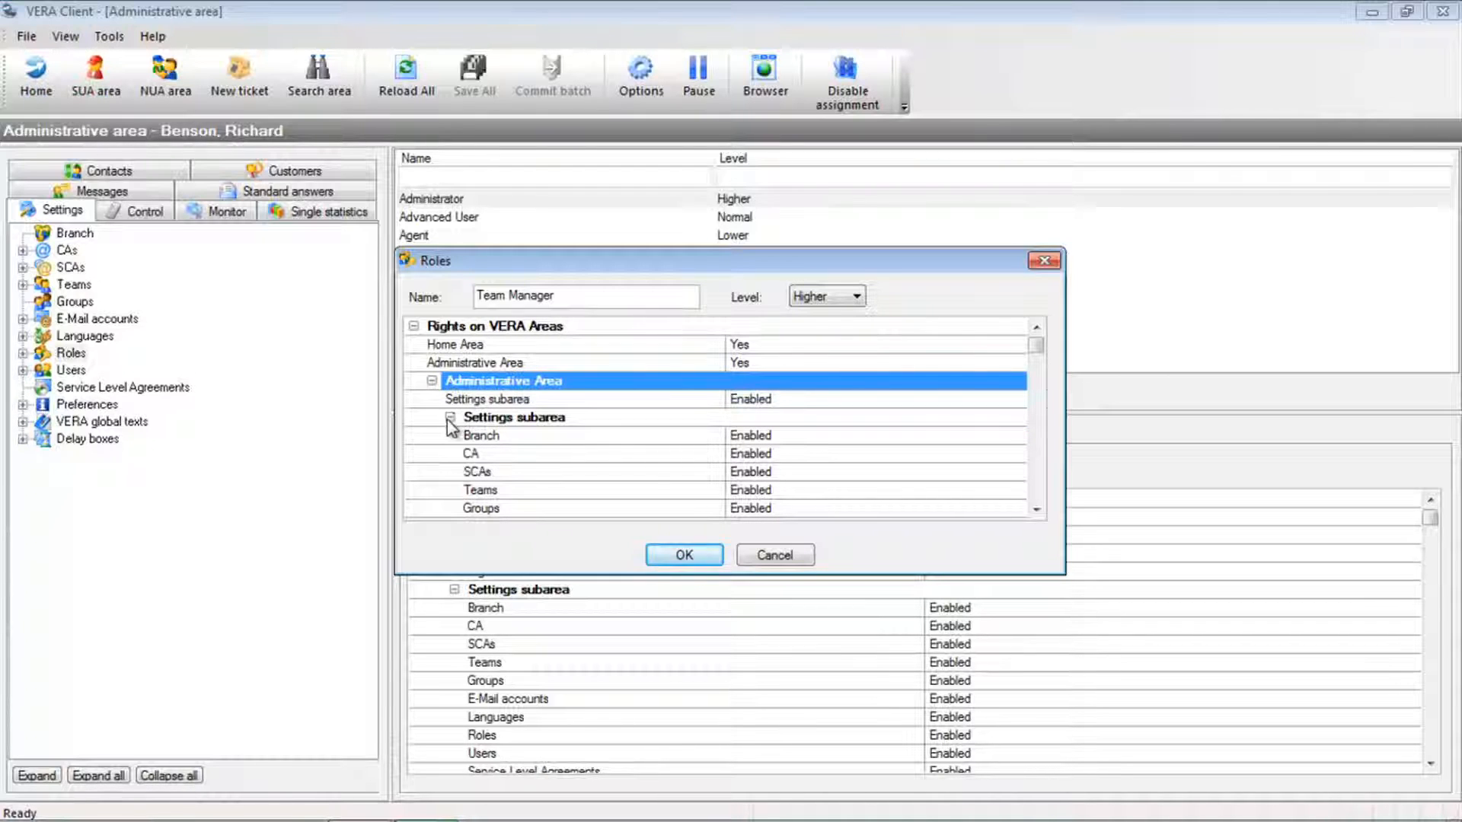
pyautogui.click(450, 418)
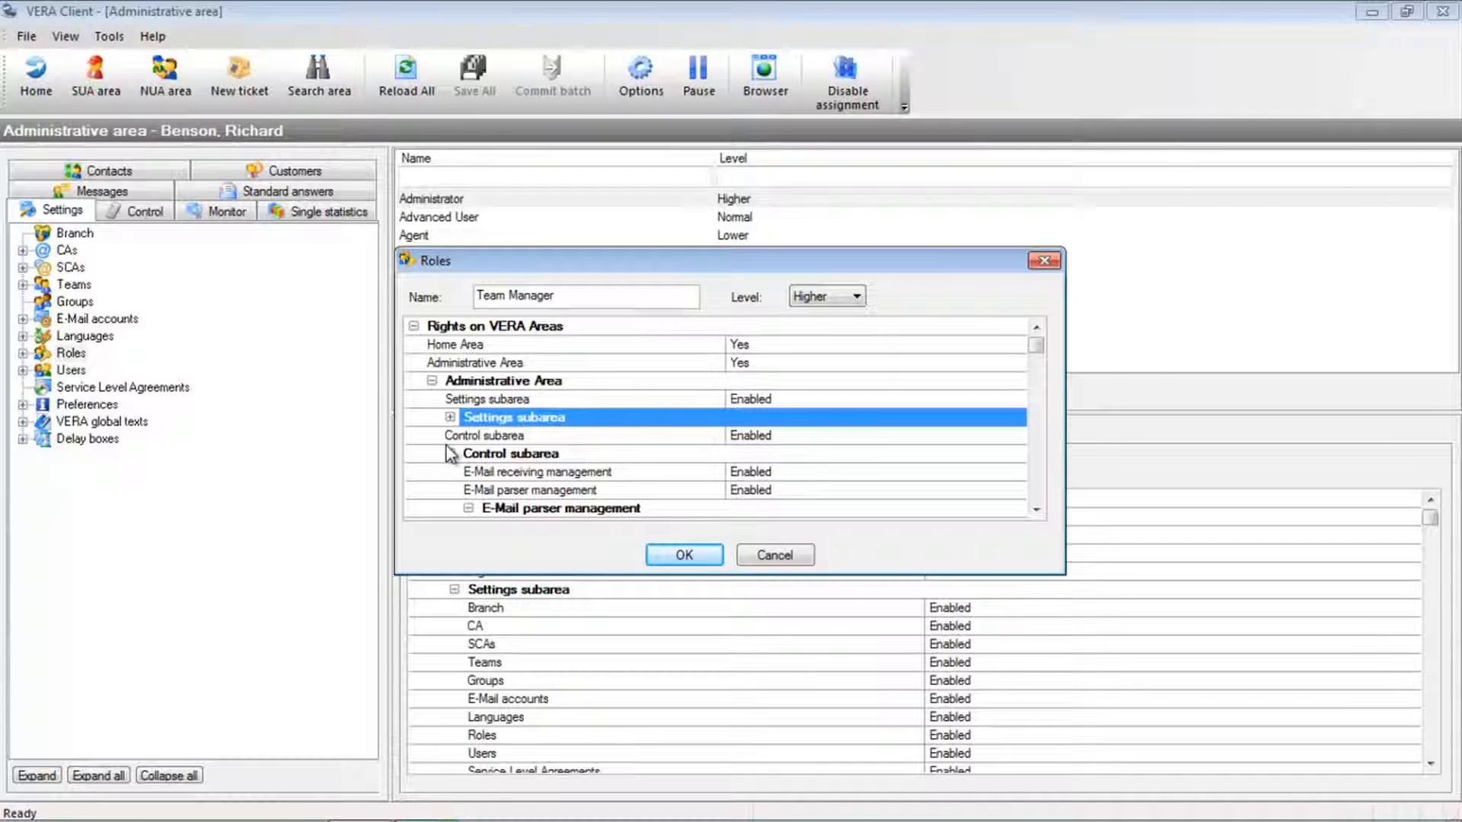
pyautogui.click(450, 454)
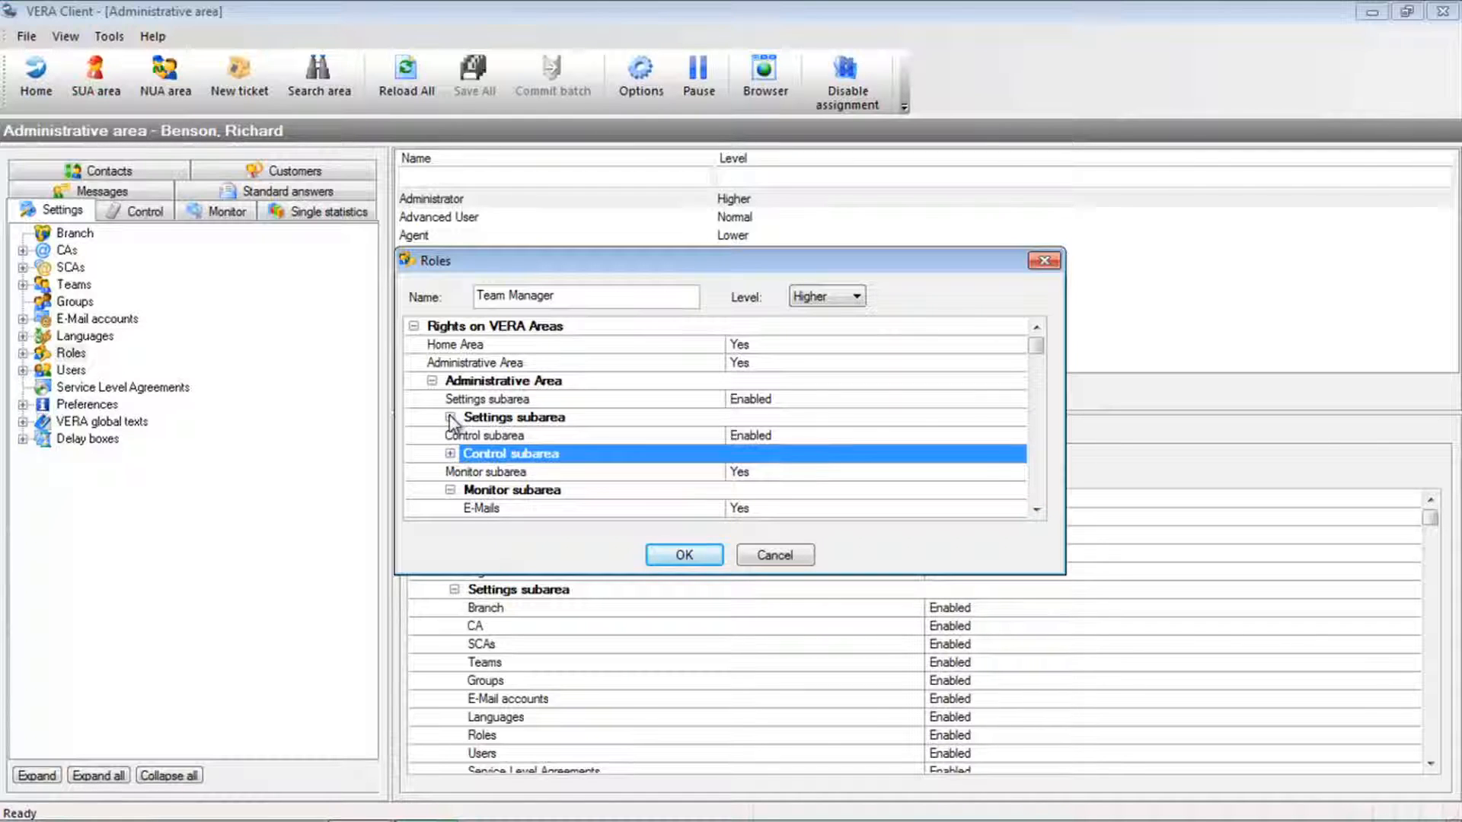
pyautogui.click(450, 418)
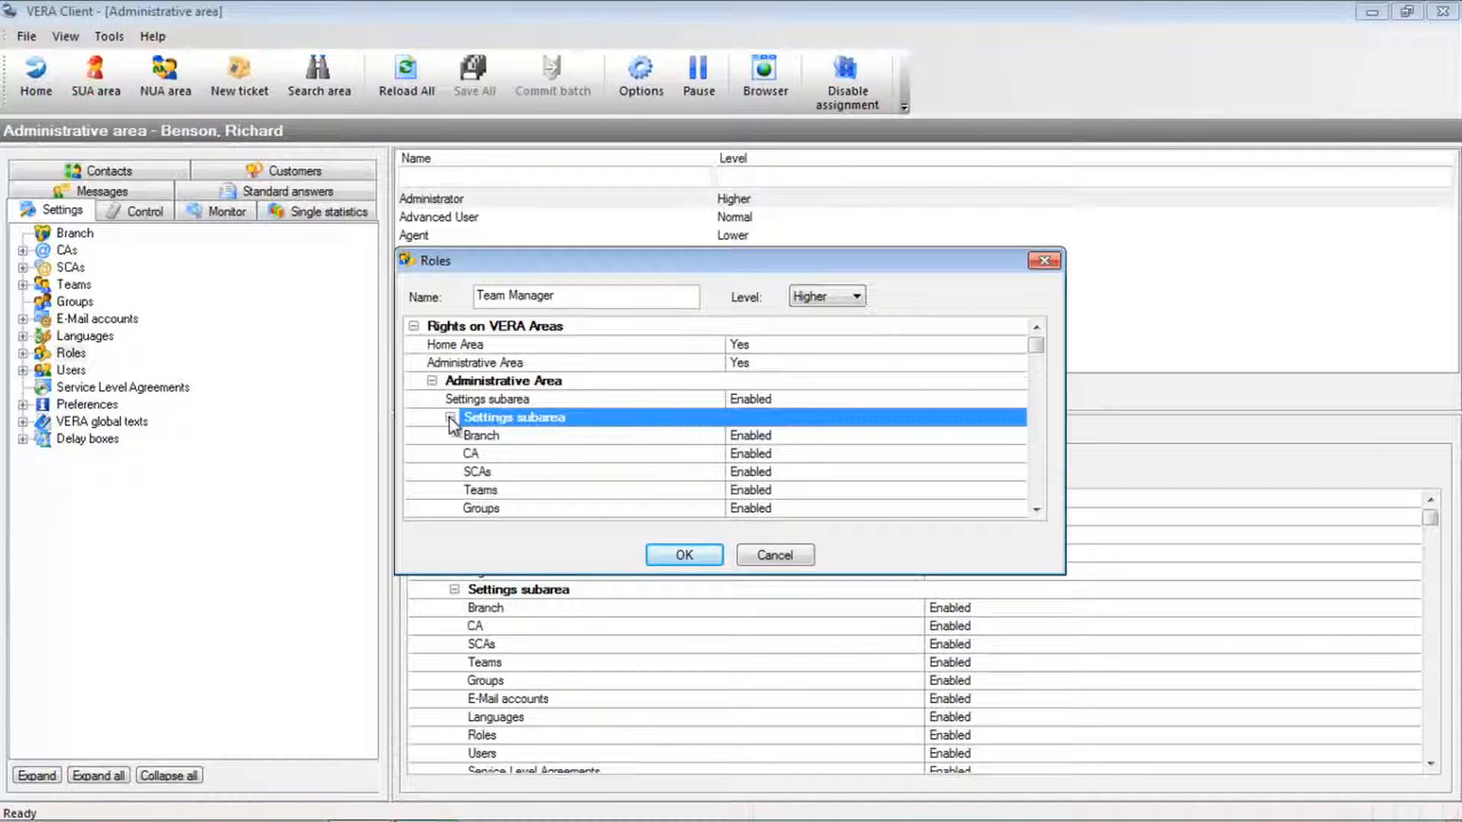
pyautogui.click(515, 491)
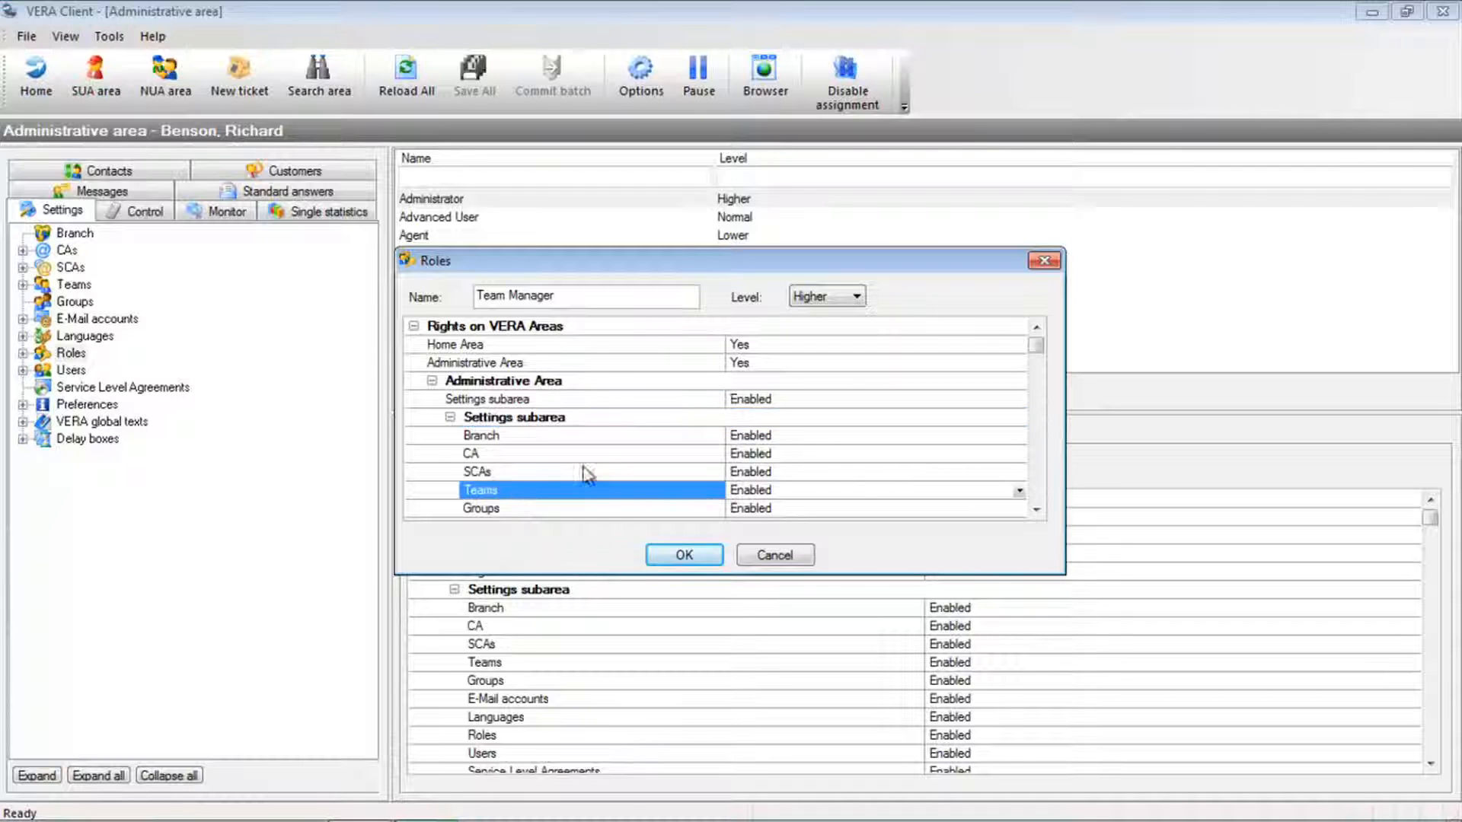
pyautogui.scroll(-2, 601, 464)
pyautogui.scroll(-3, 602, 461)
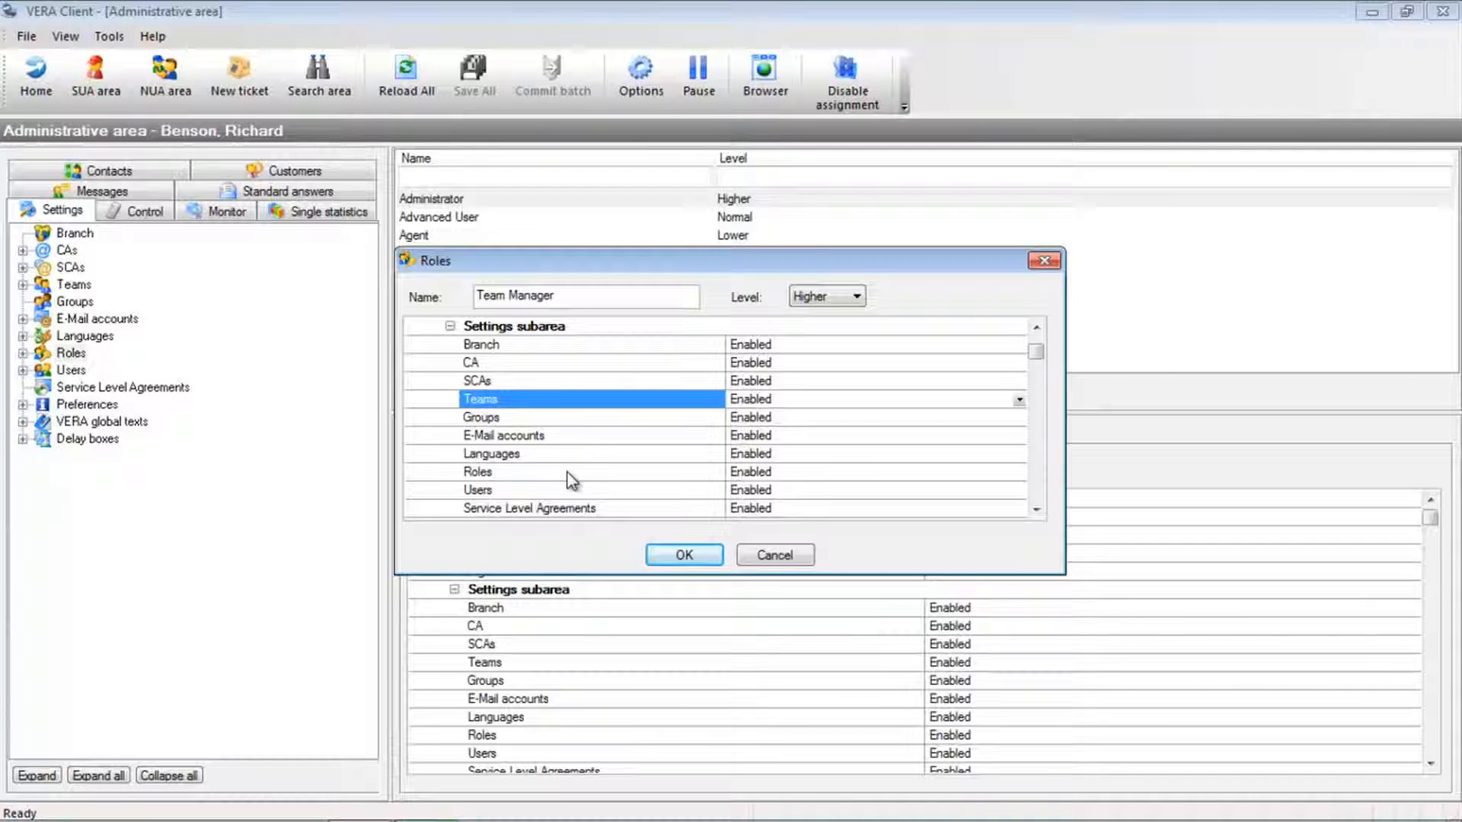
pyautogui.click(573, 475)
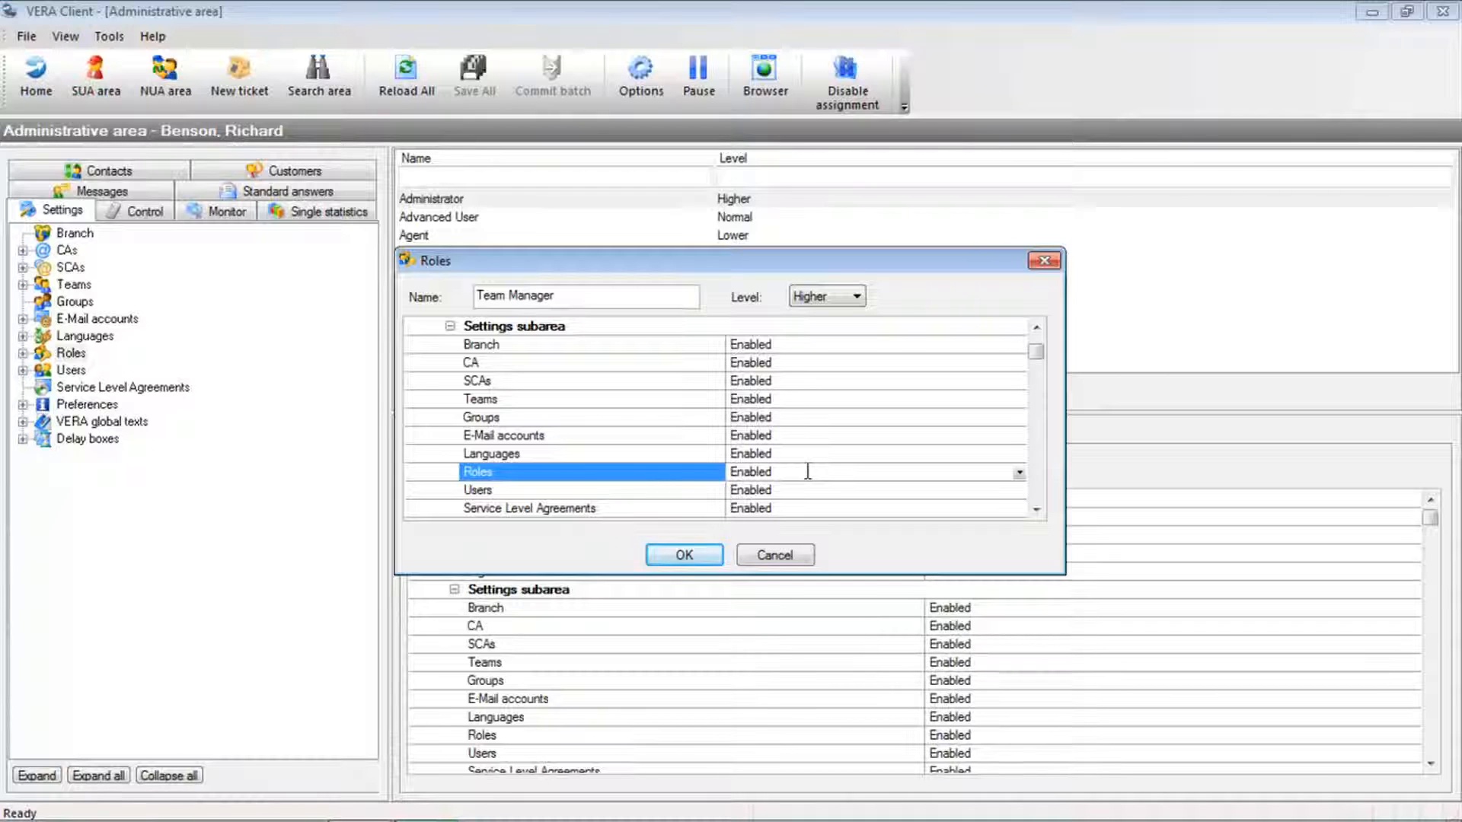
pyautogui.scroll(2, 457, 373)
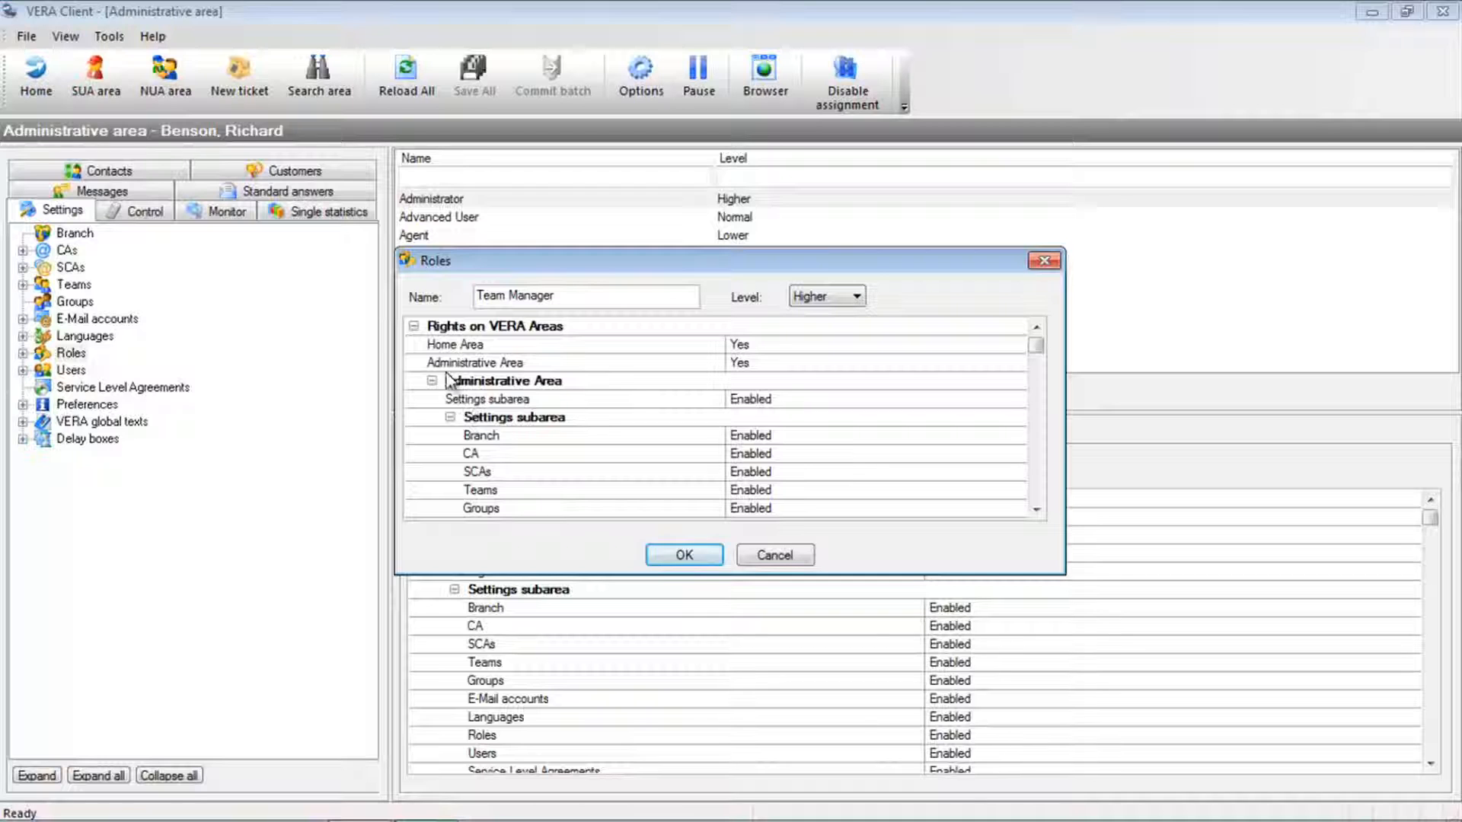
# - Examine the Rights on VERA Items, including the entries for Roles and for assigned, public and private CAs
pyautogui.click(413, 325)
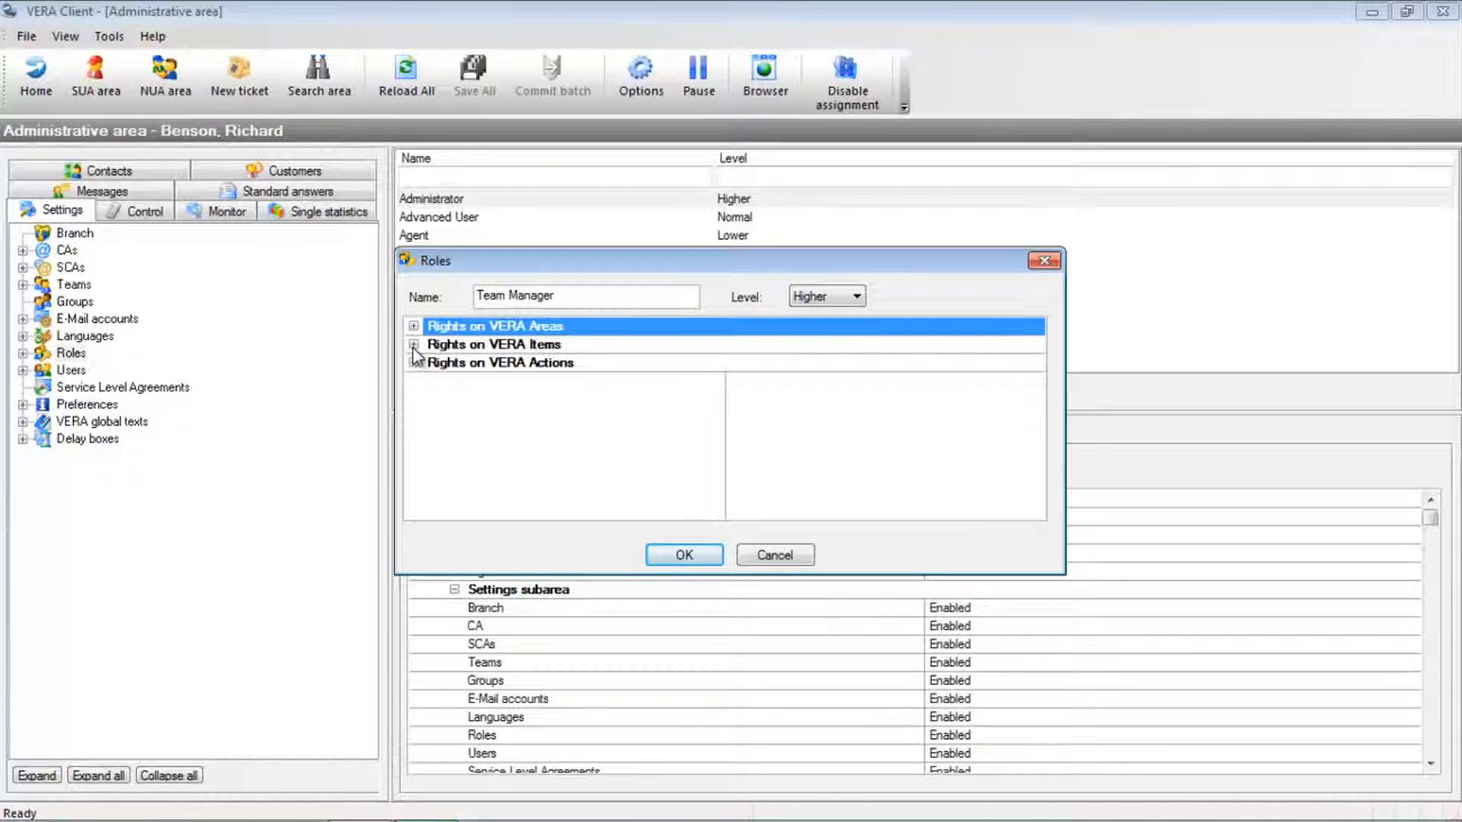
pyautogui.click(414, 345)
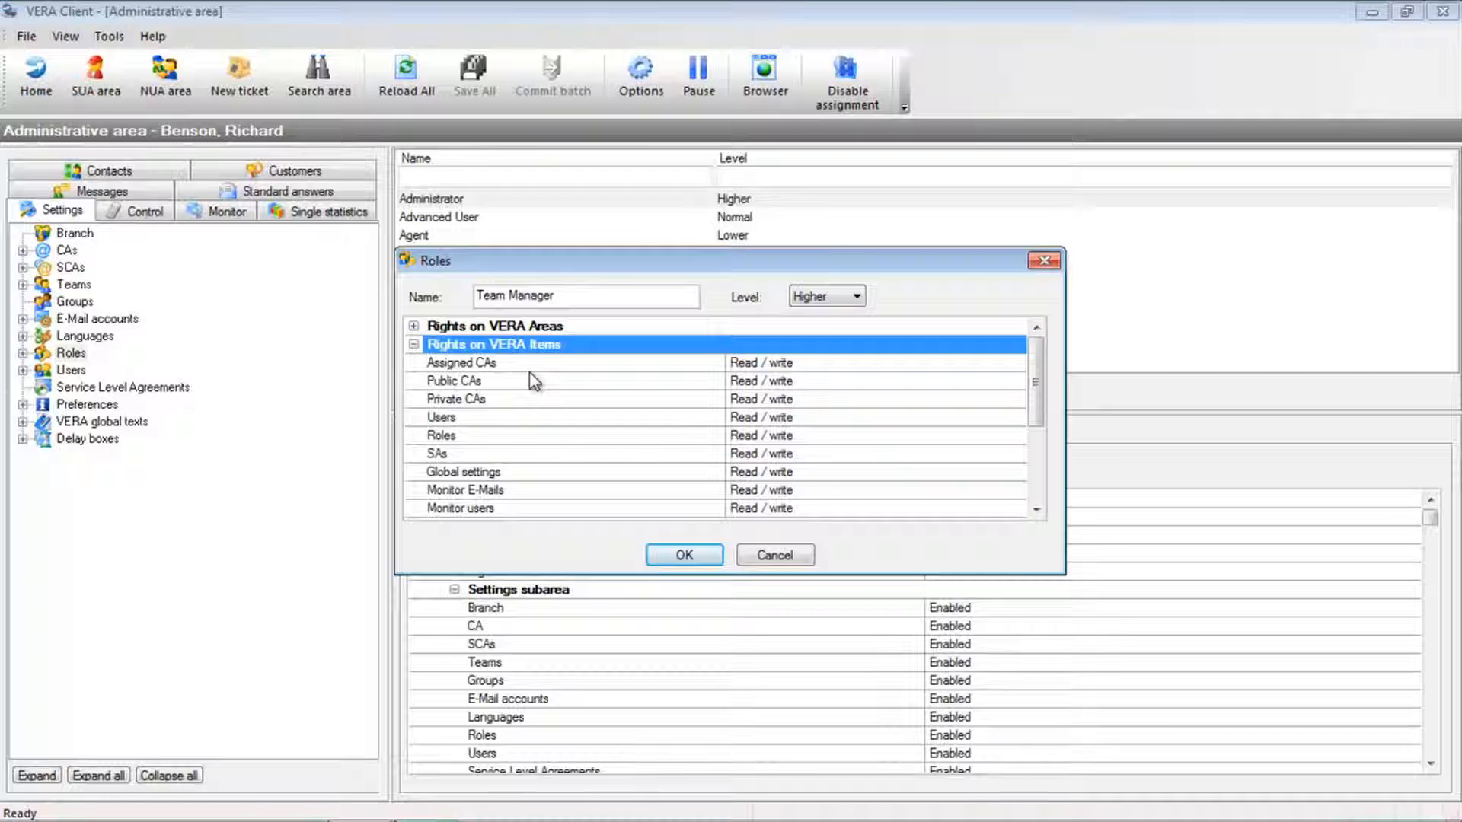
pyautogui.click(521, 441)
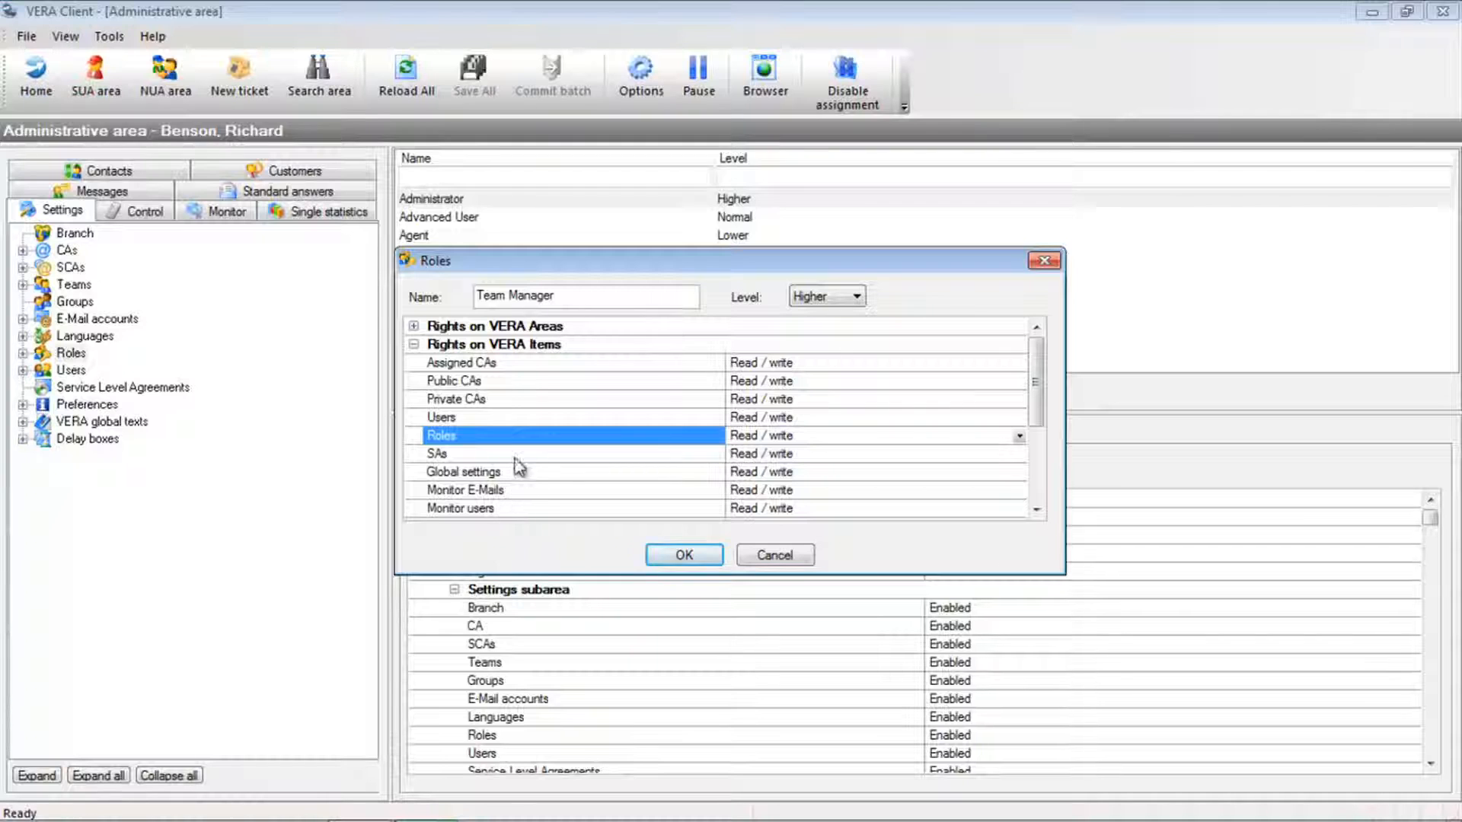
pyautogui.click(491, 364)
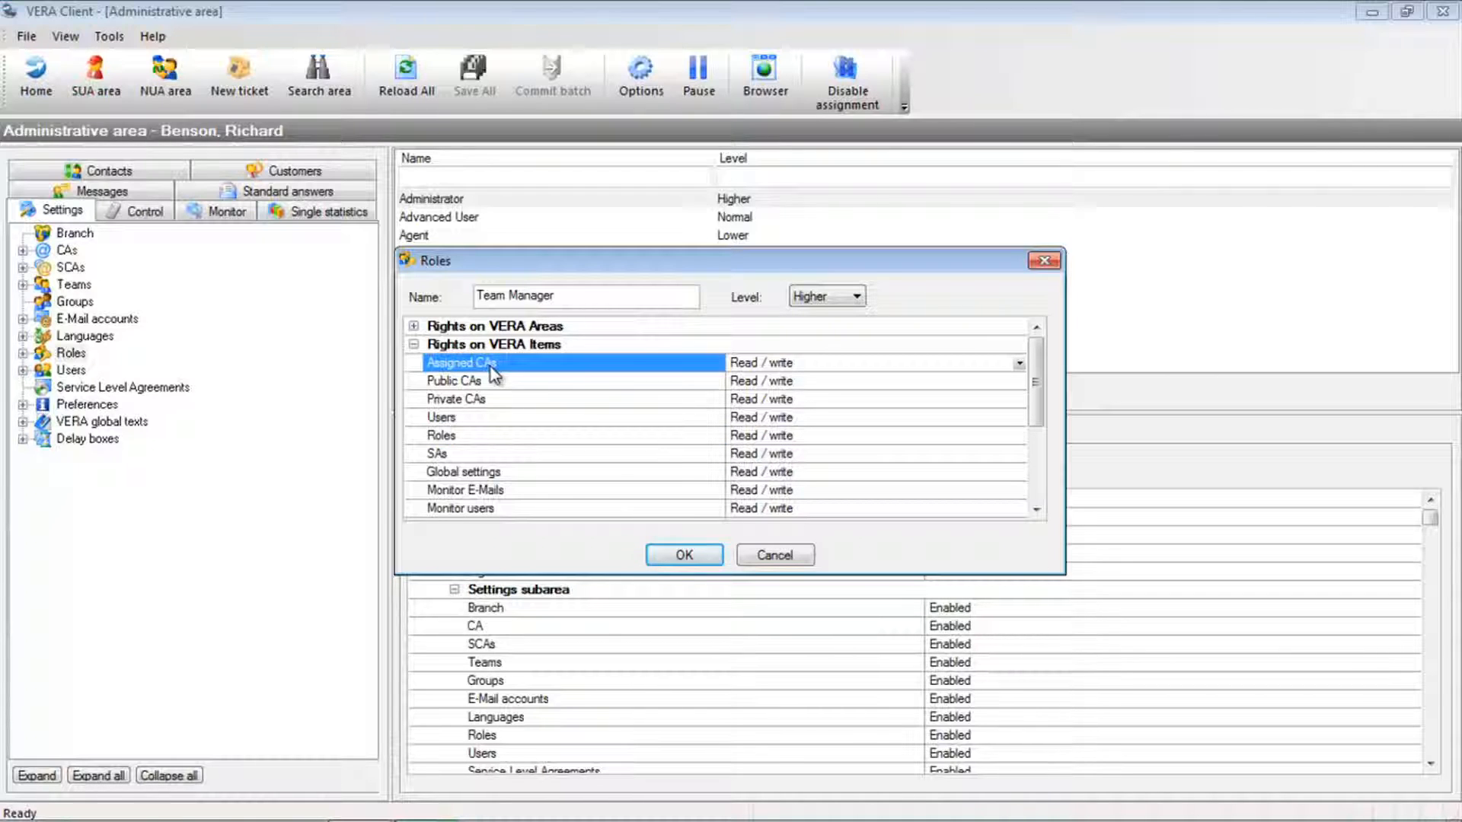
pyautogui.click(489, 380)
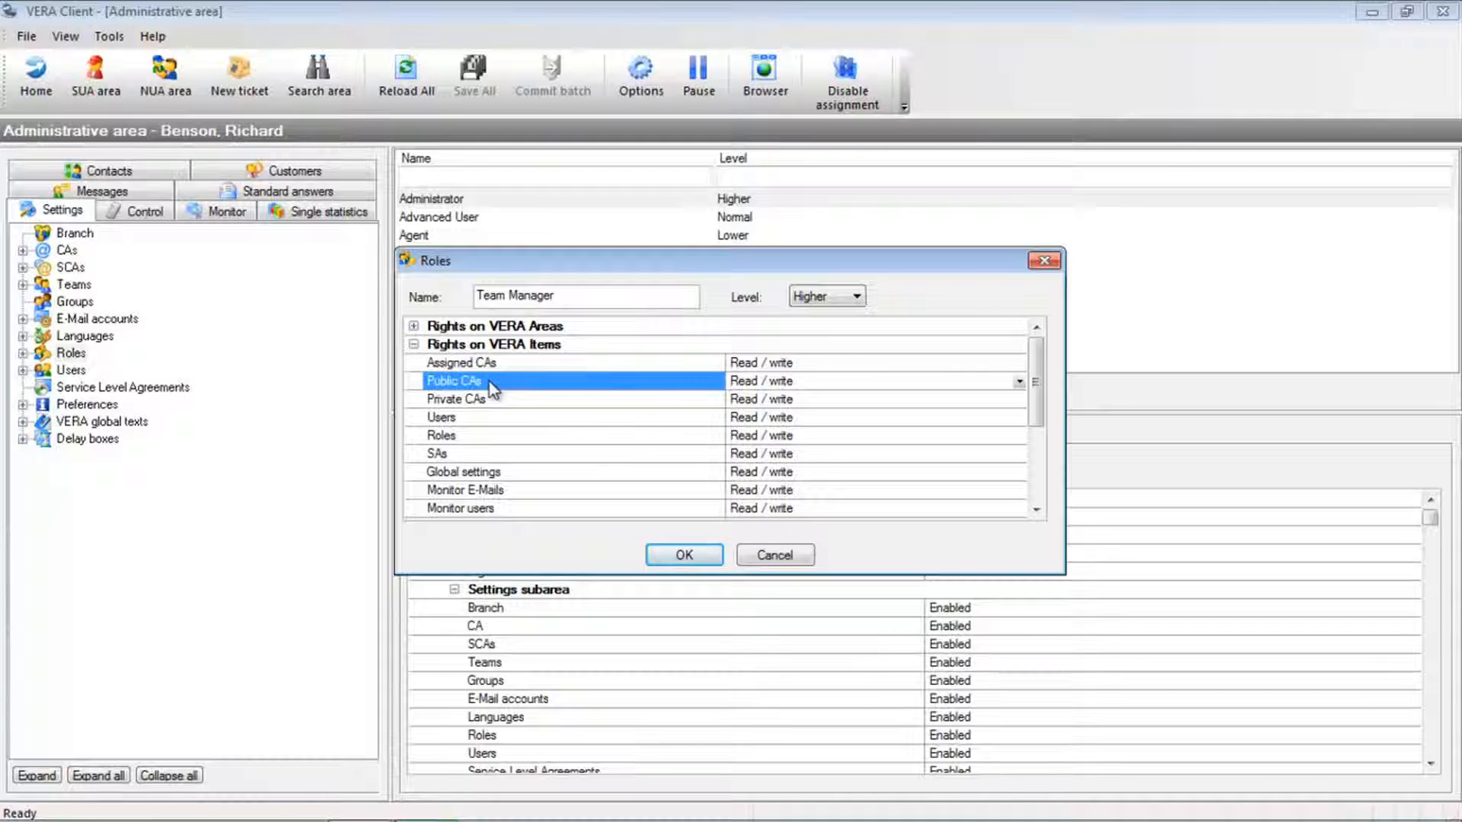
pyautogui.click(491, 400)
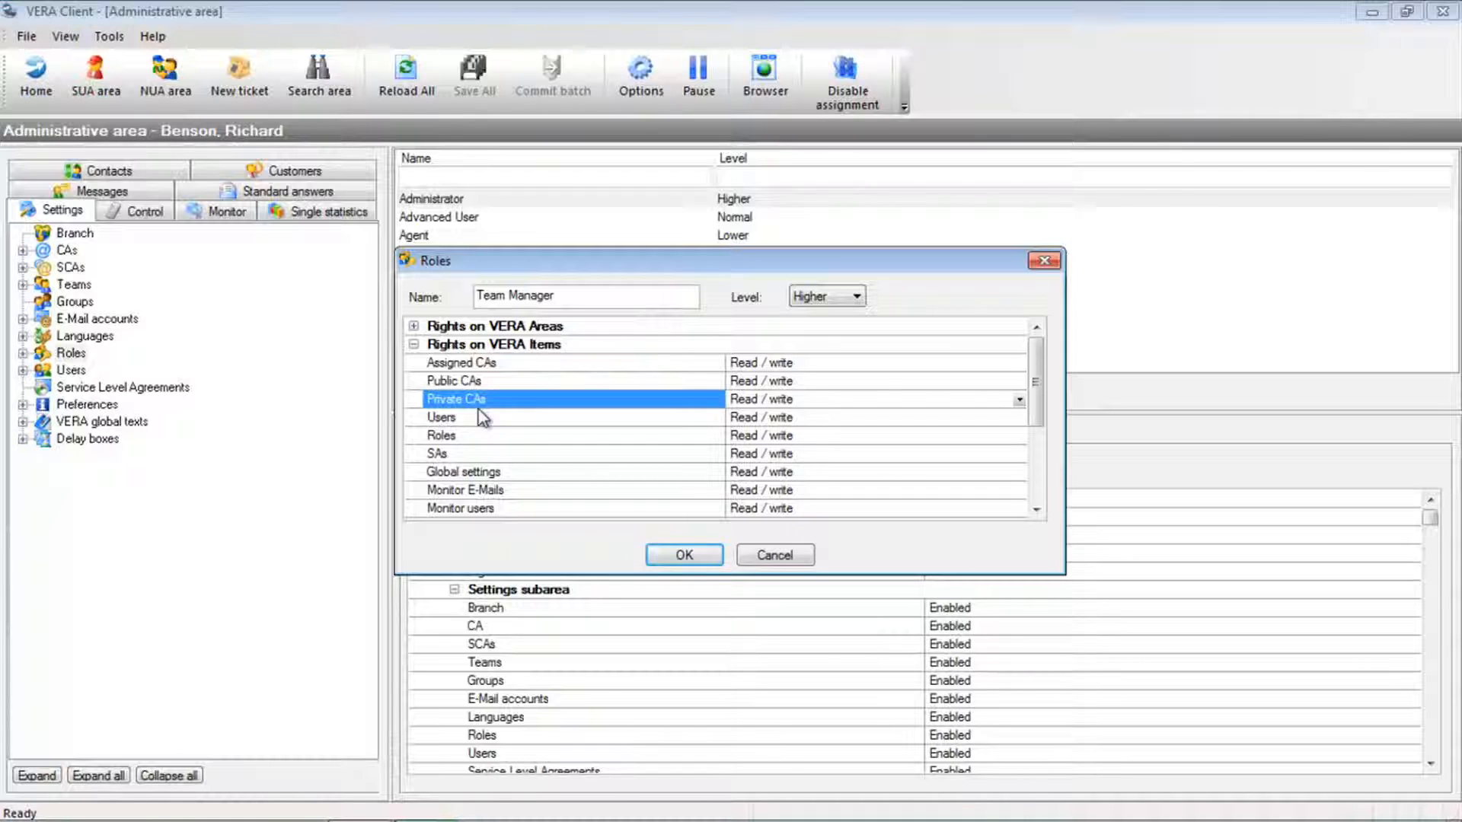
pyautogui.click(415, 346)
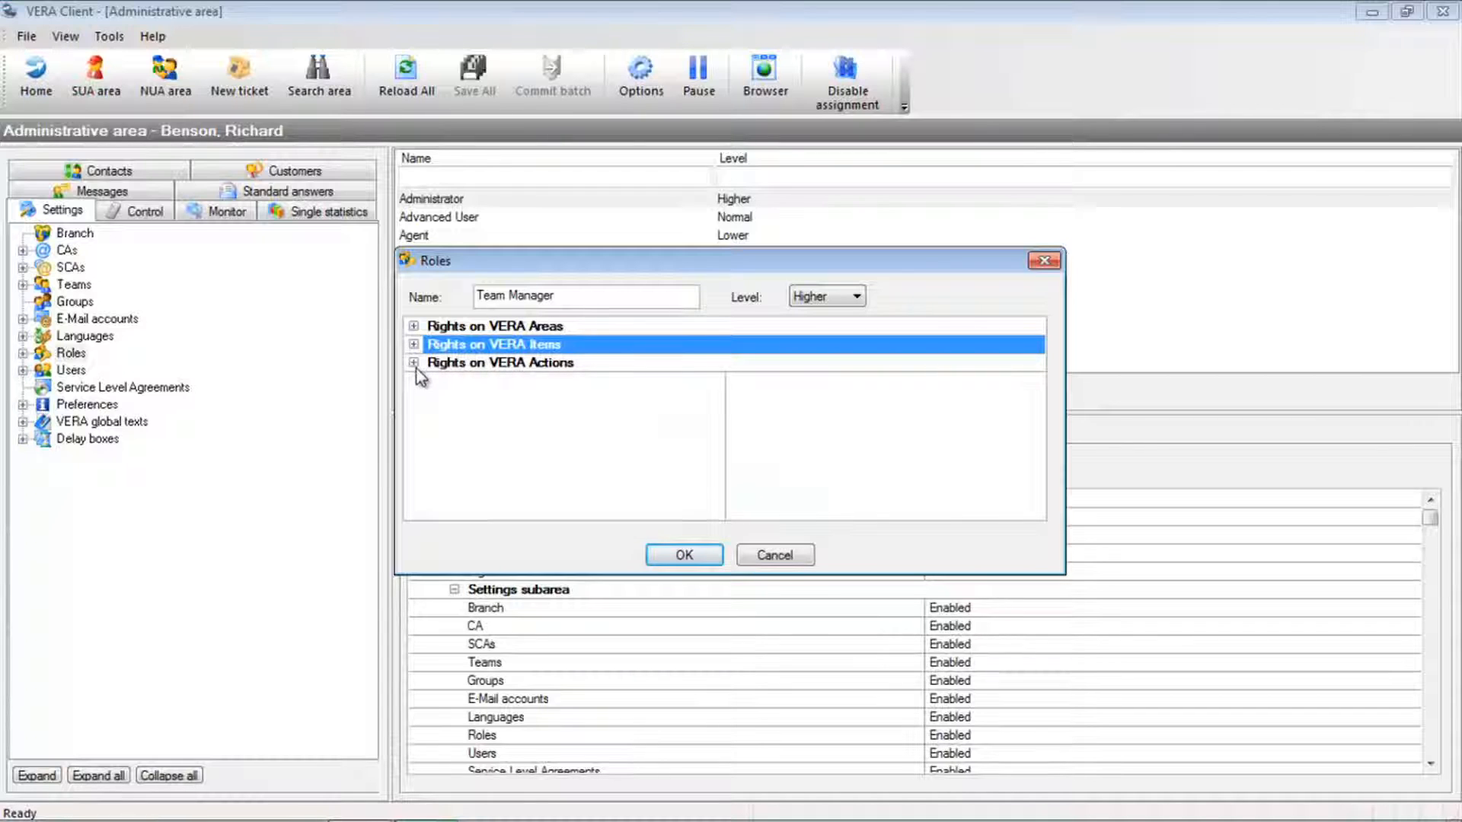
# - Examine the send answer, internal forward and external close entries under Rights on VERA Actions
pyautogui.click(425, 364)
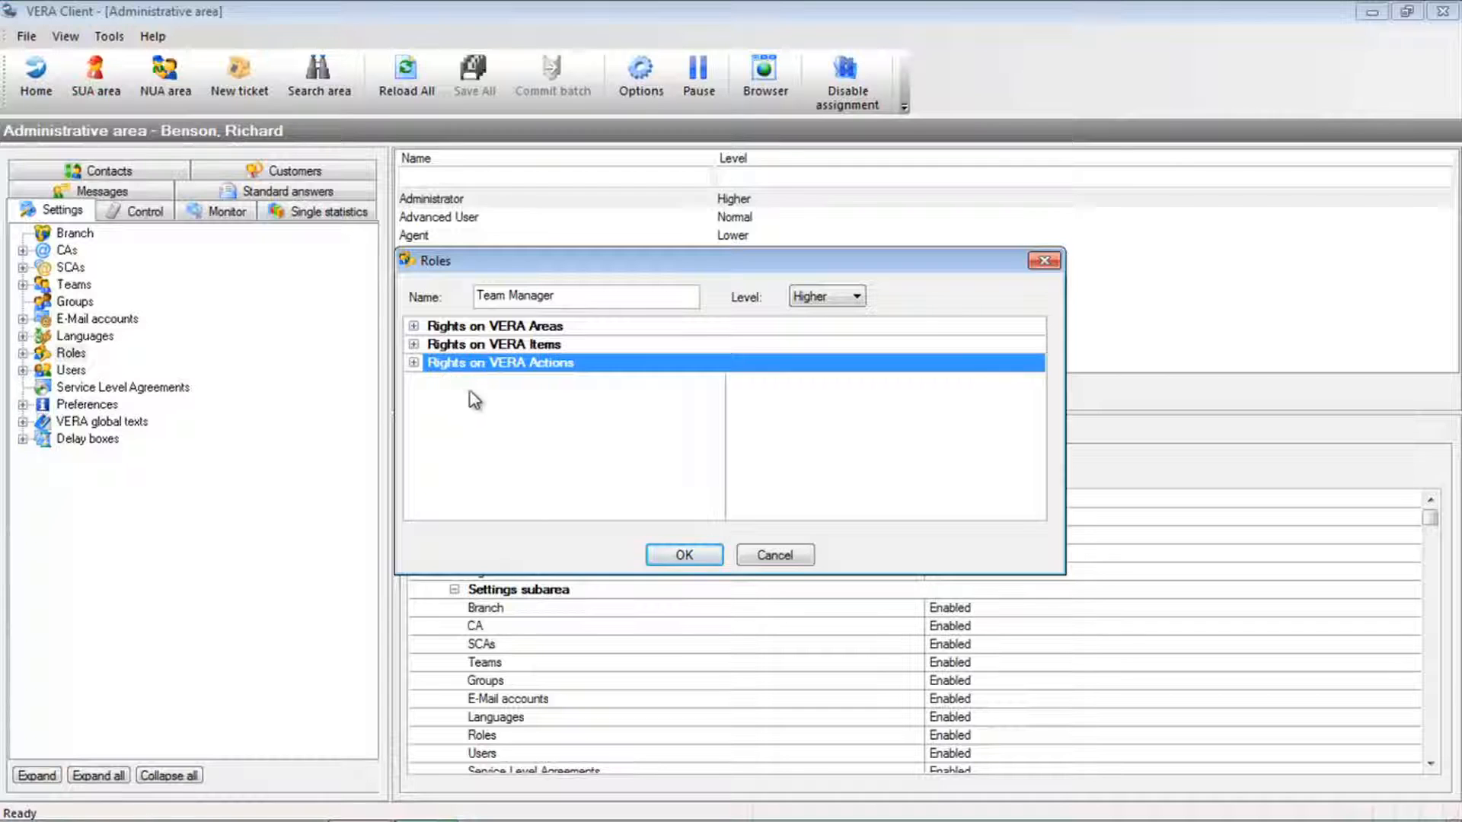
pyautogui.click(413, 363)
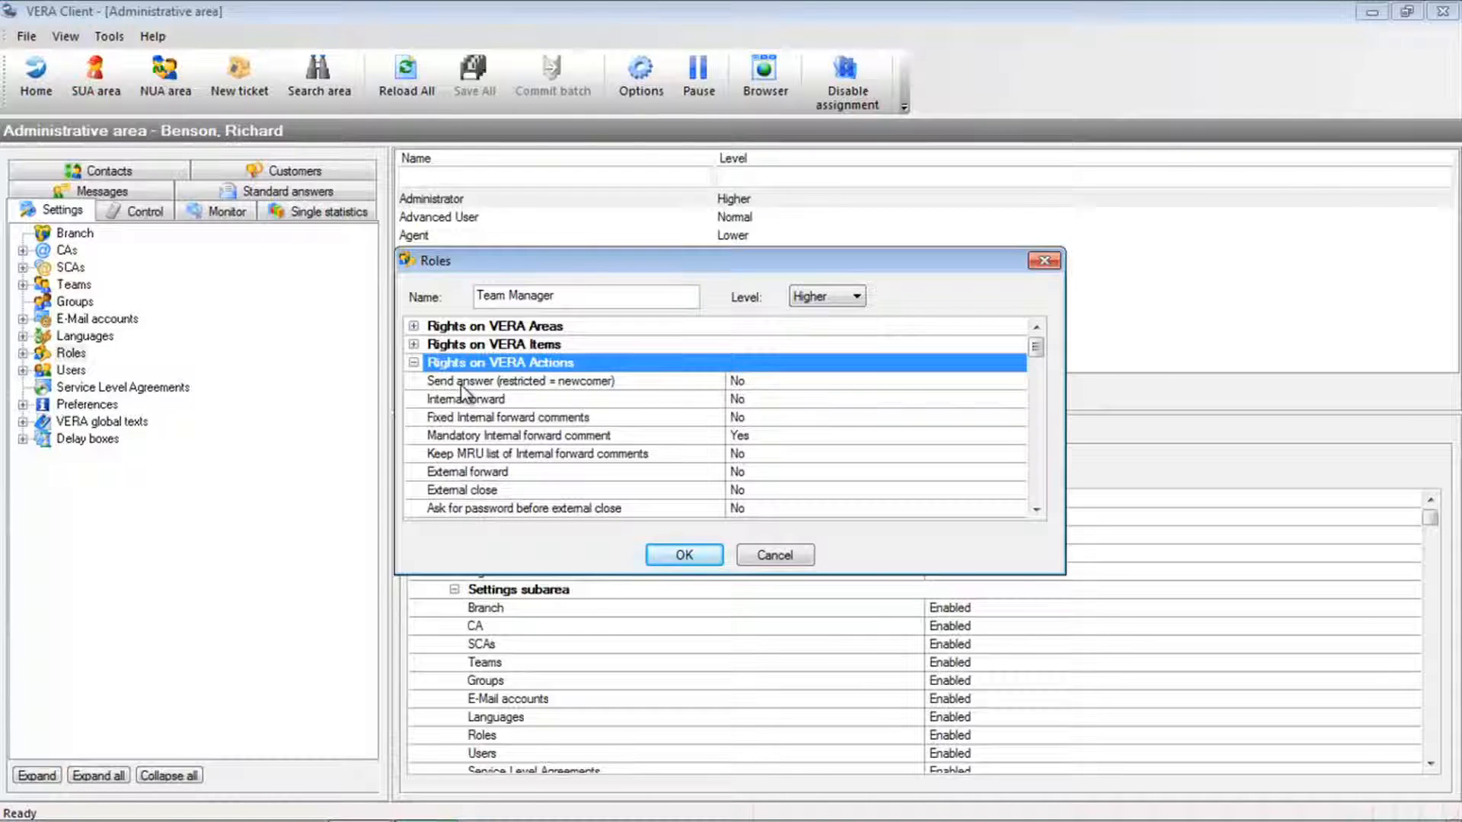
pyautogui.click(462, 383)
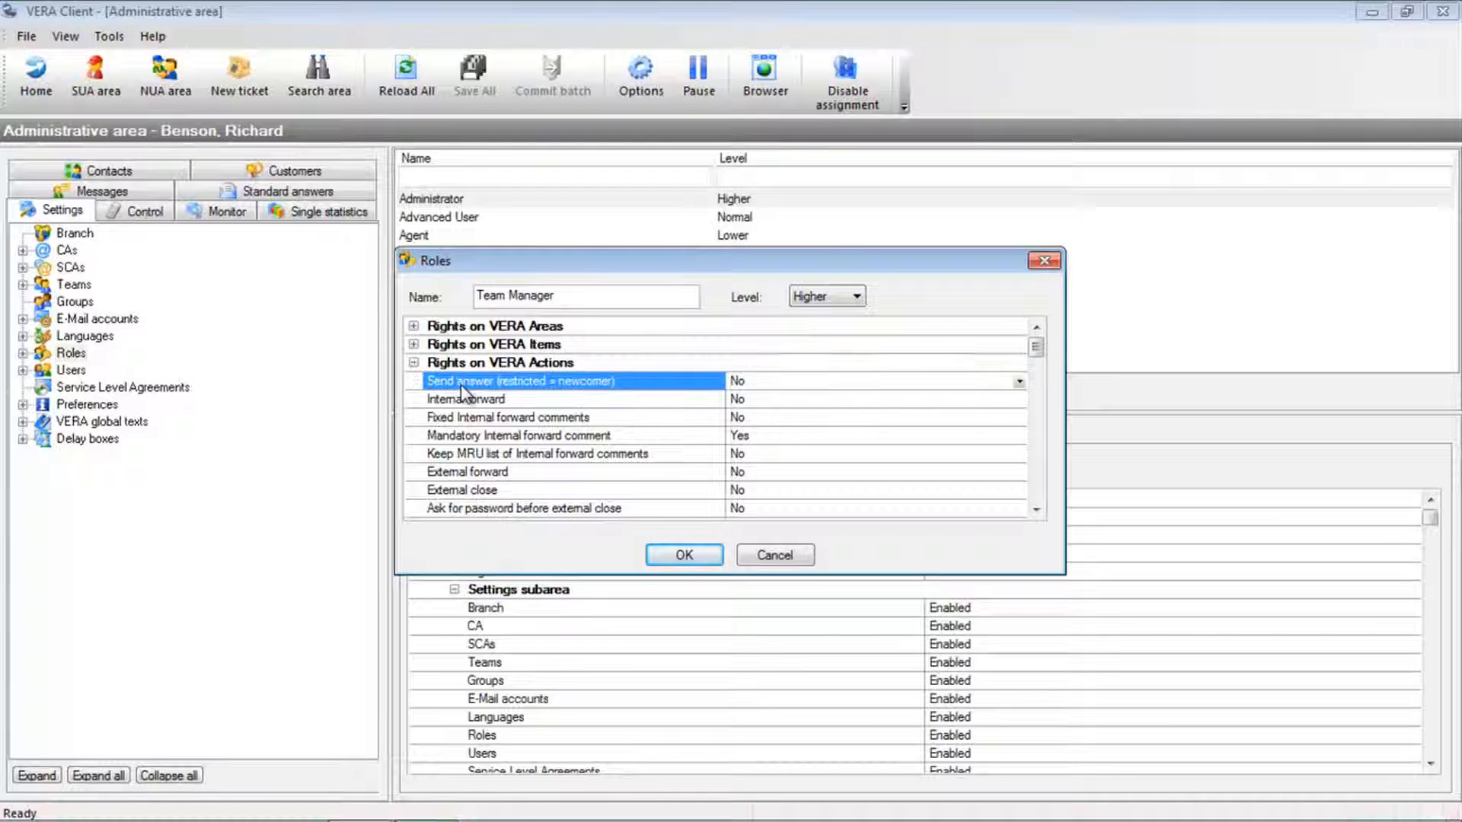
pyautogui.click(462, 399)
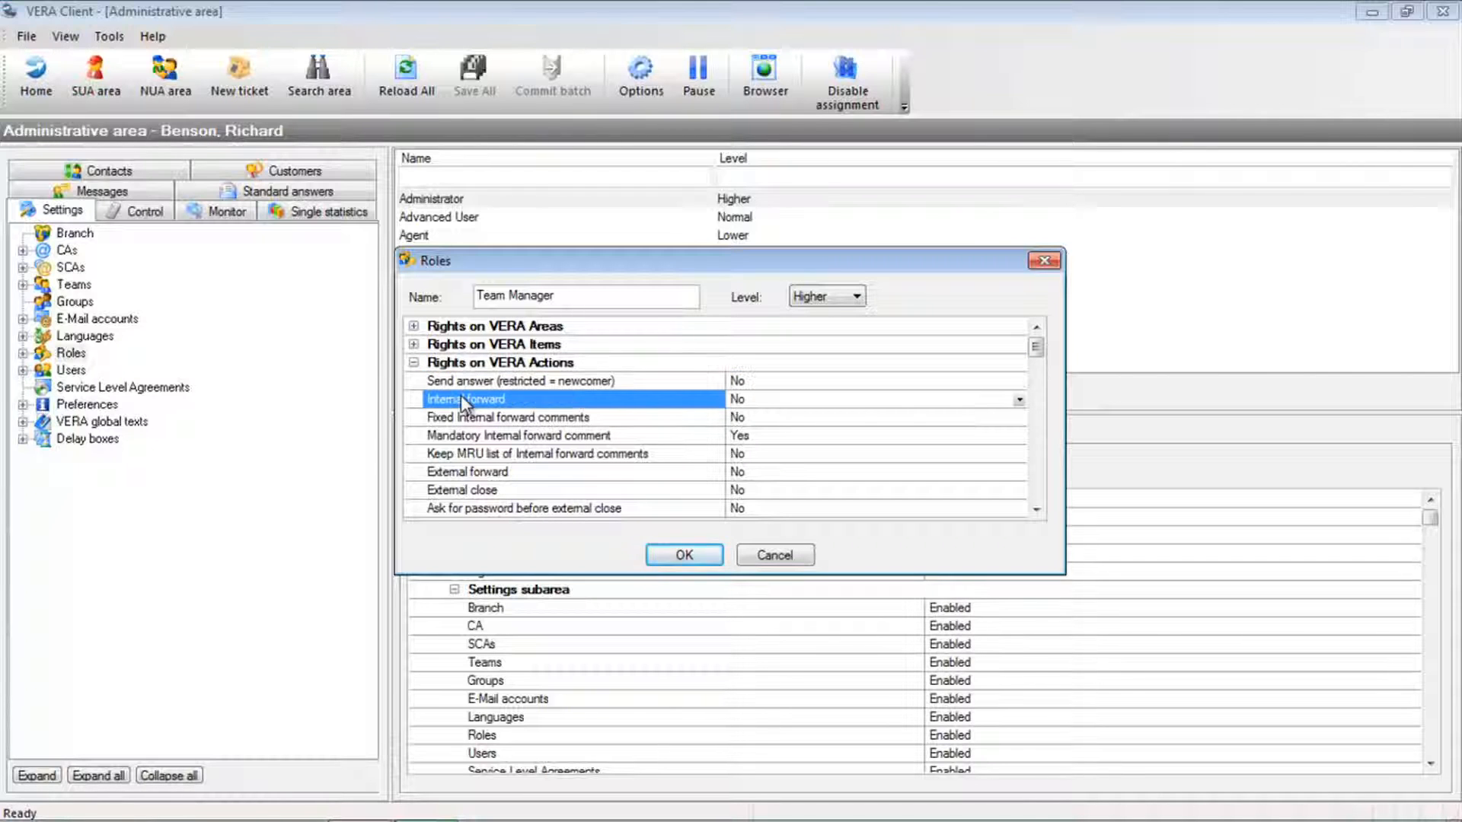
pyautogui.click(476, 488)
# - Examine the remaining action rights, including creating and deleting CAs, marking spam E-Mails and checking newcomer E-Mails
pyautogui.scroll(-4, 531, 449)
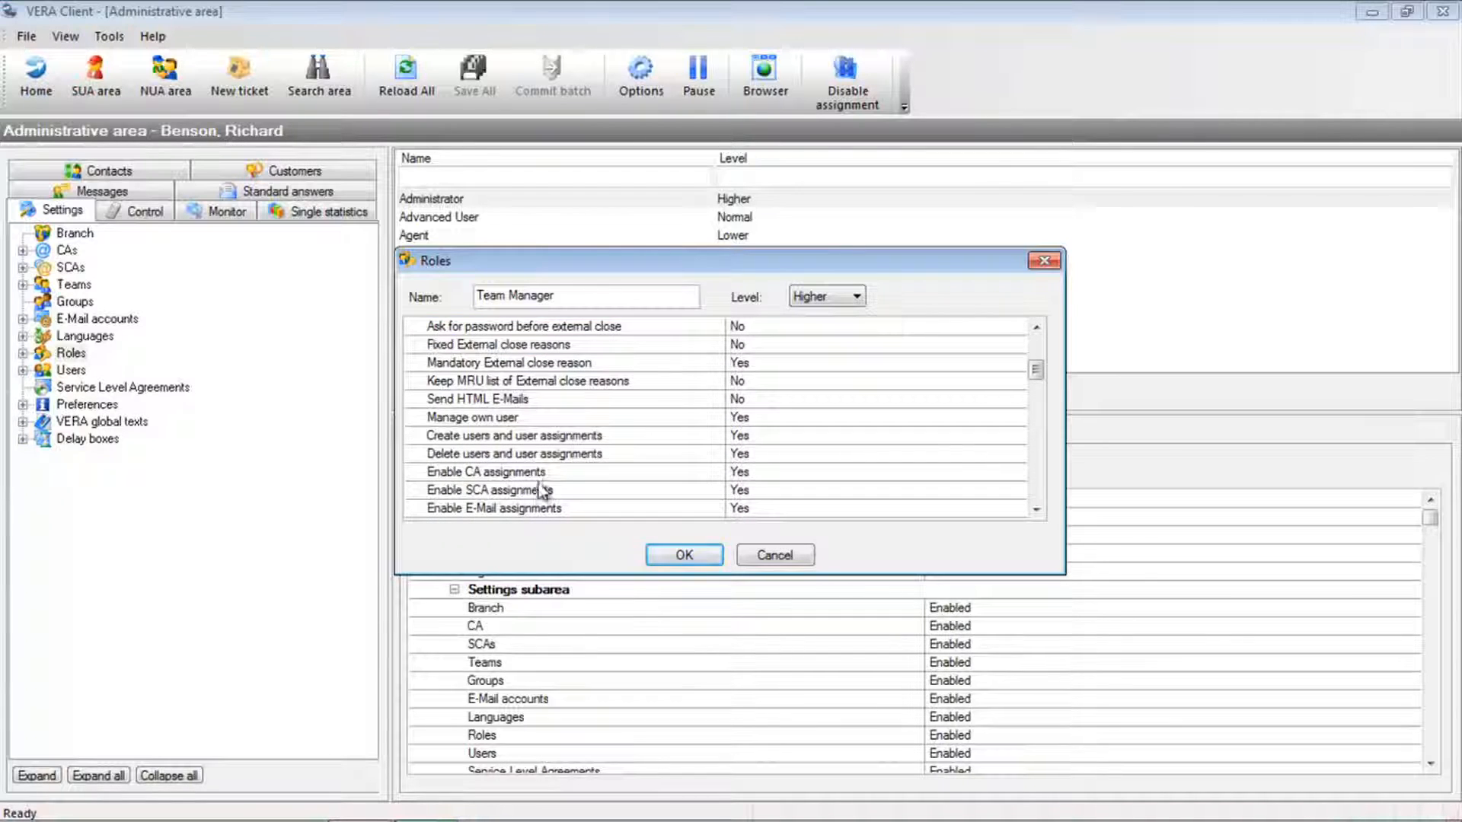
pyautogui.scroll(-3, 541, 464)
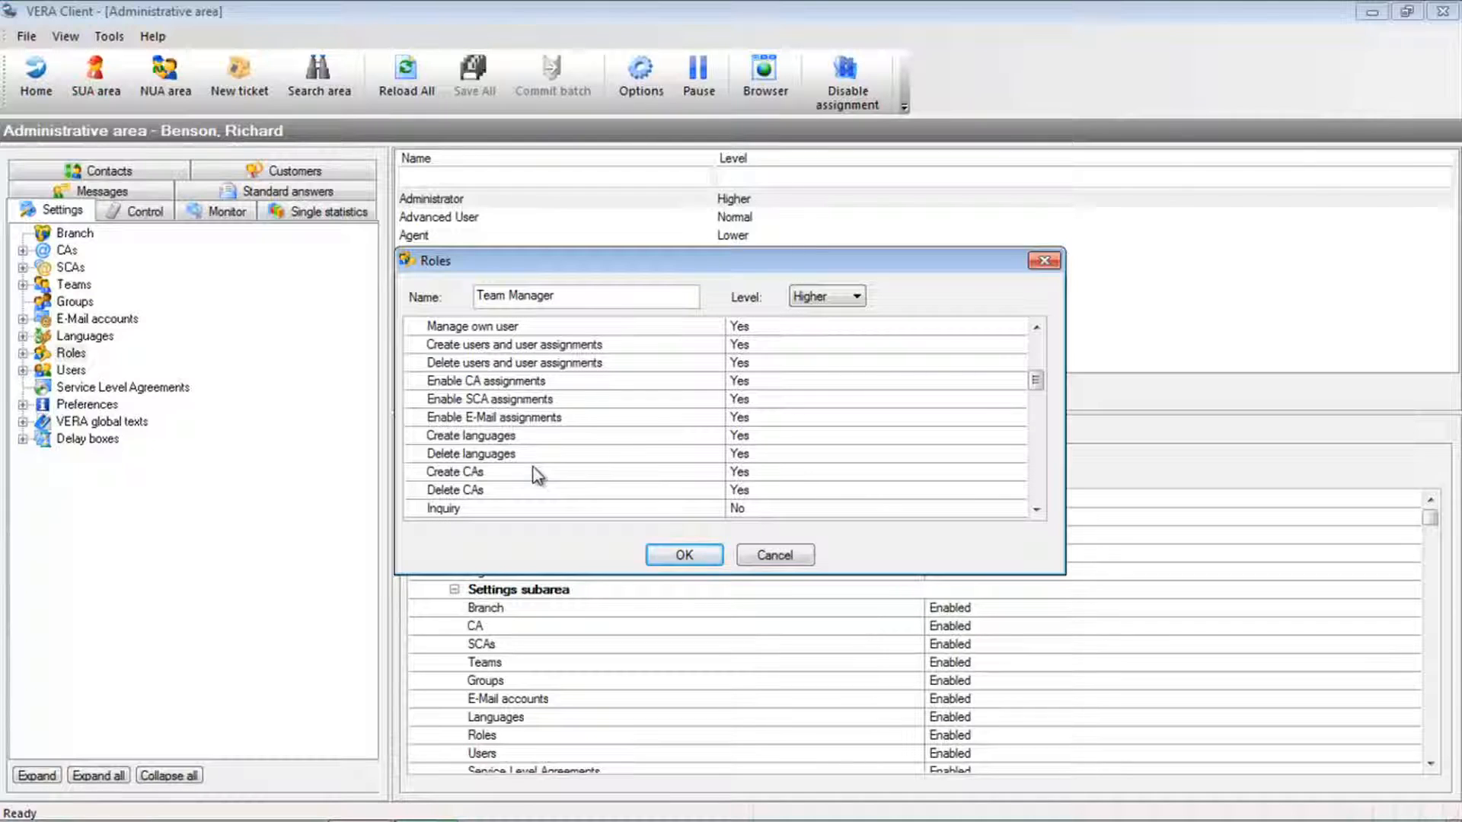
pyautogui.click(537, 472)
pyautogui.click(530, 491)
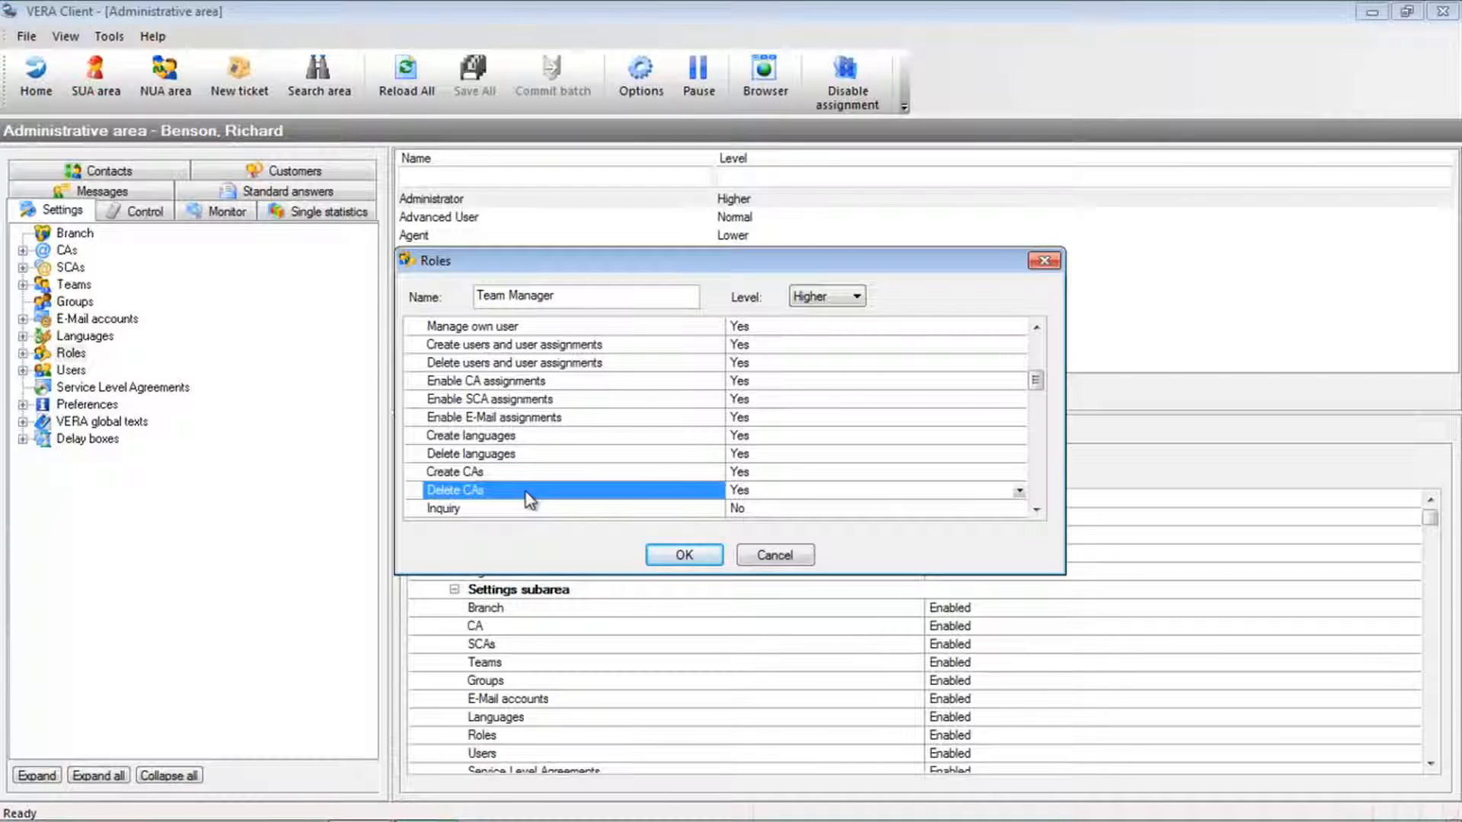
pyautogui.scroll(-3, 538, 431)
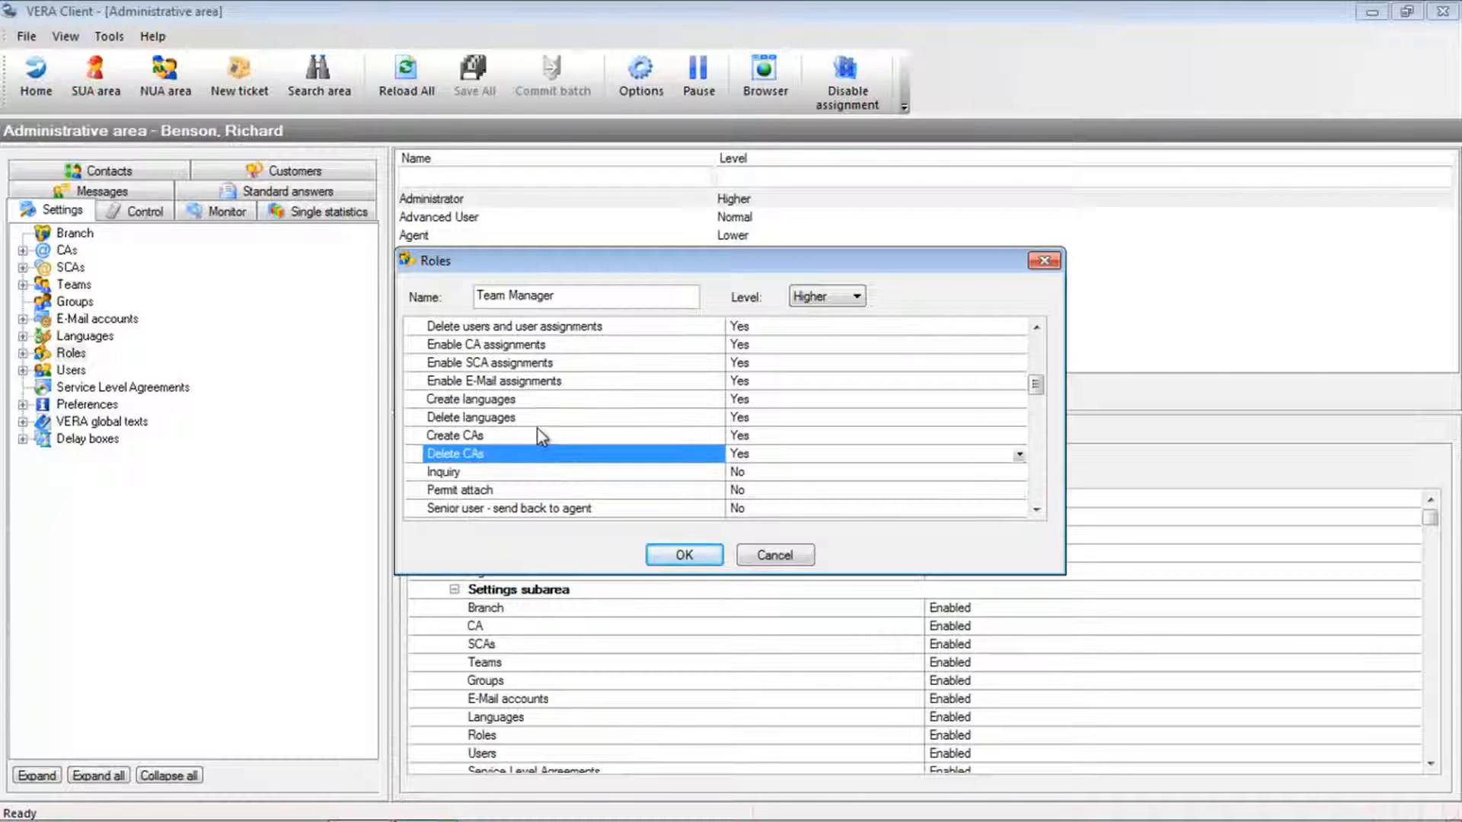
pyautogui.scroll(-1, 541, 433)
pyautogui.click(528, 473)
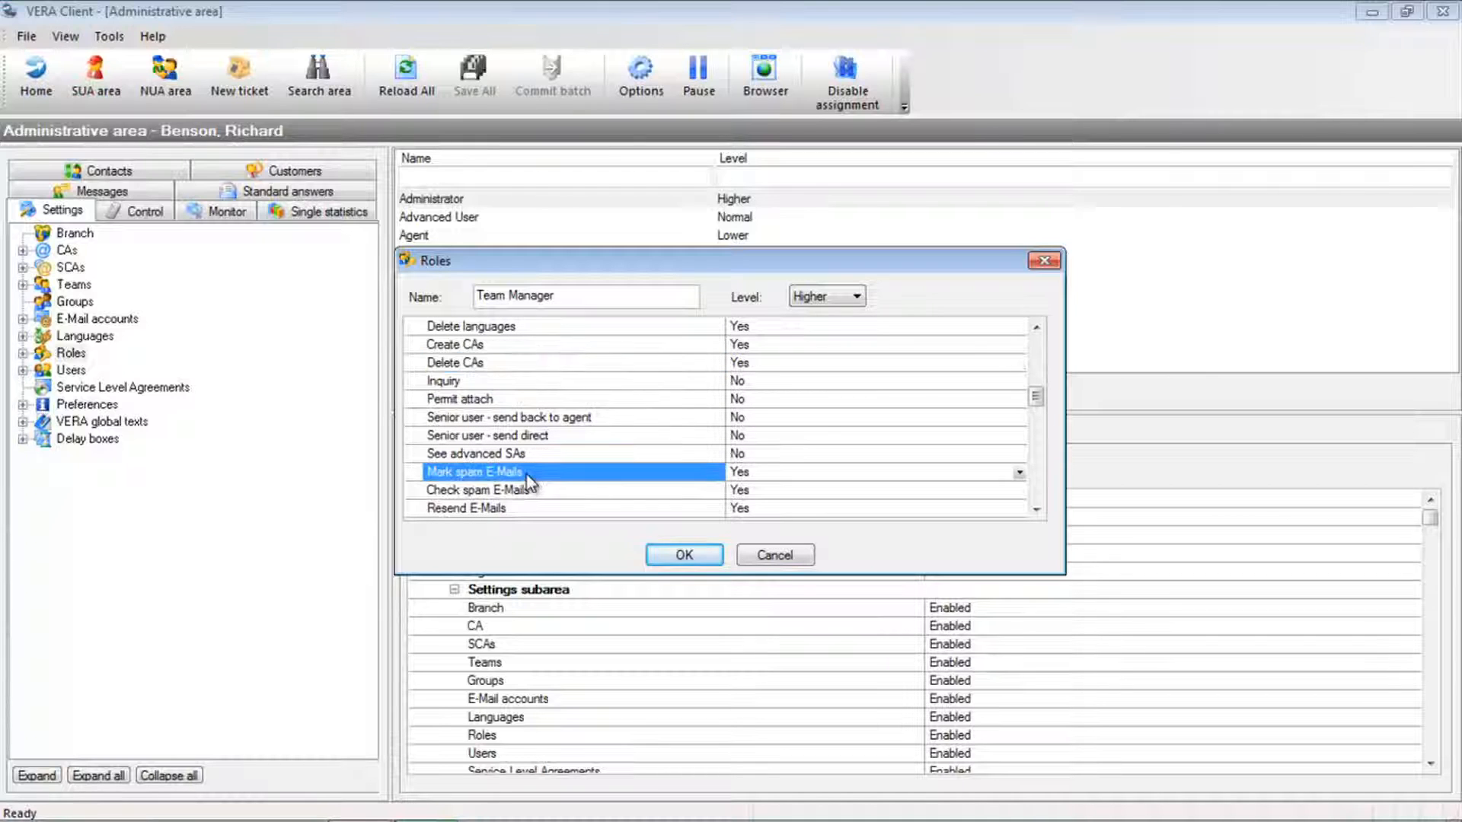
pyautogui.scroll(-3, 528, 476)
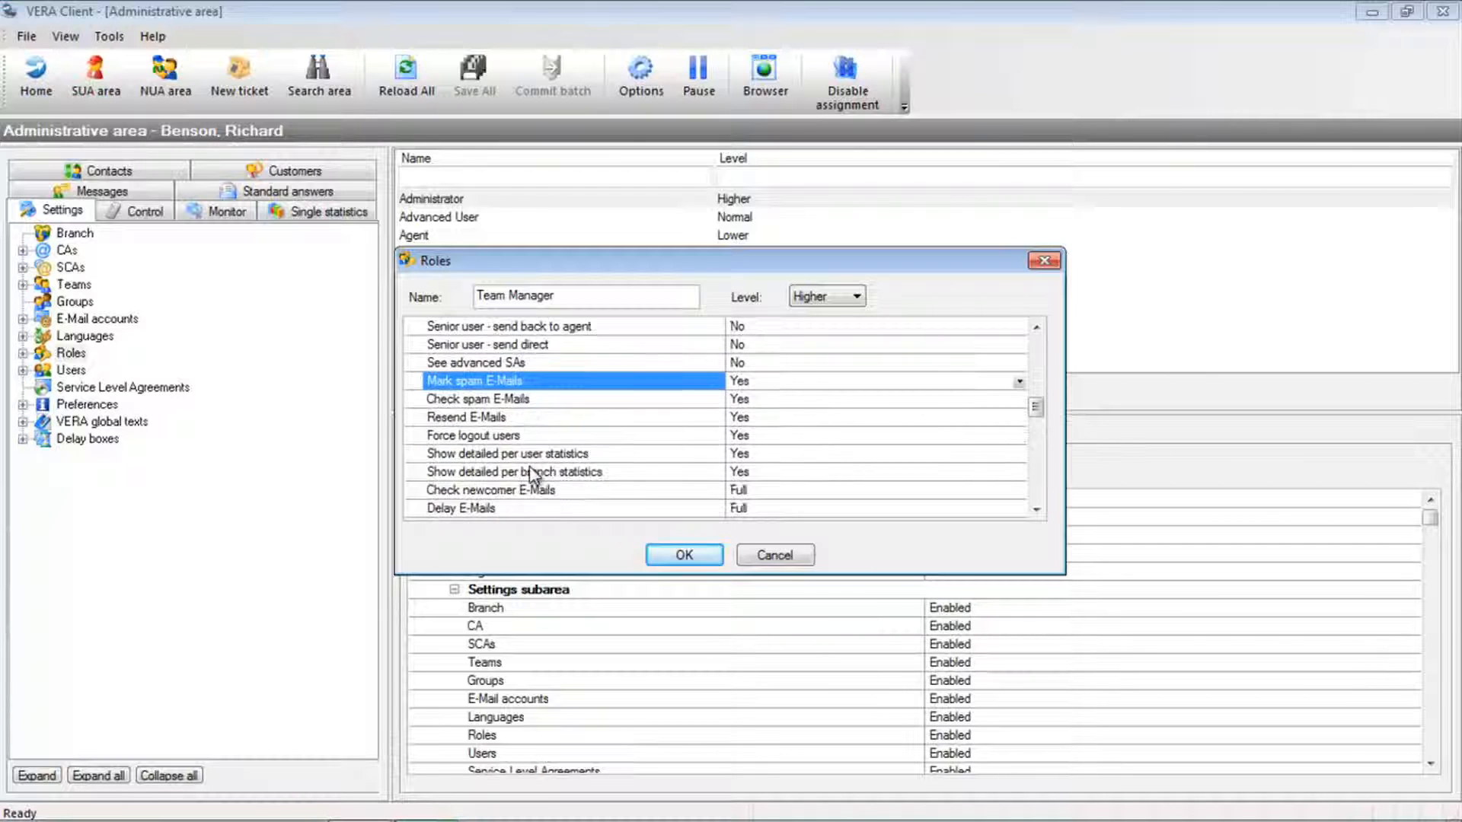
pyautogui.scroll(-1, 531, 475)
pyautogui.click(532, 474)
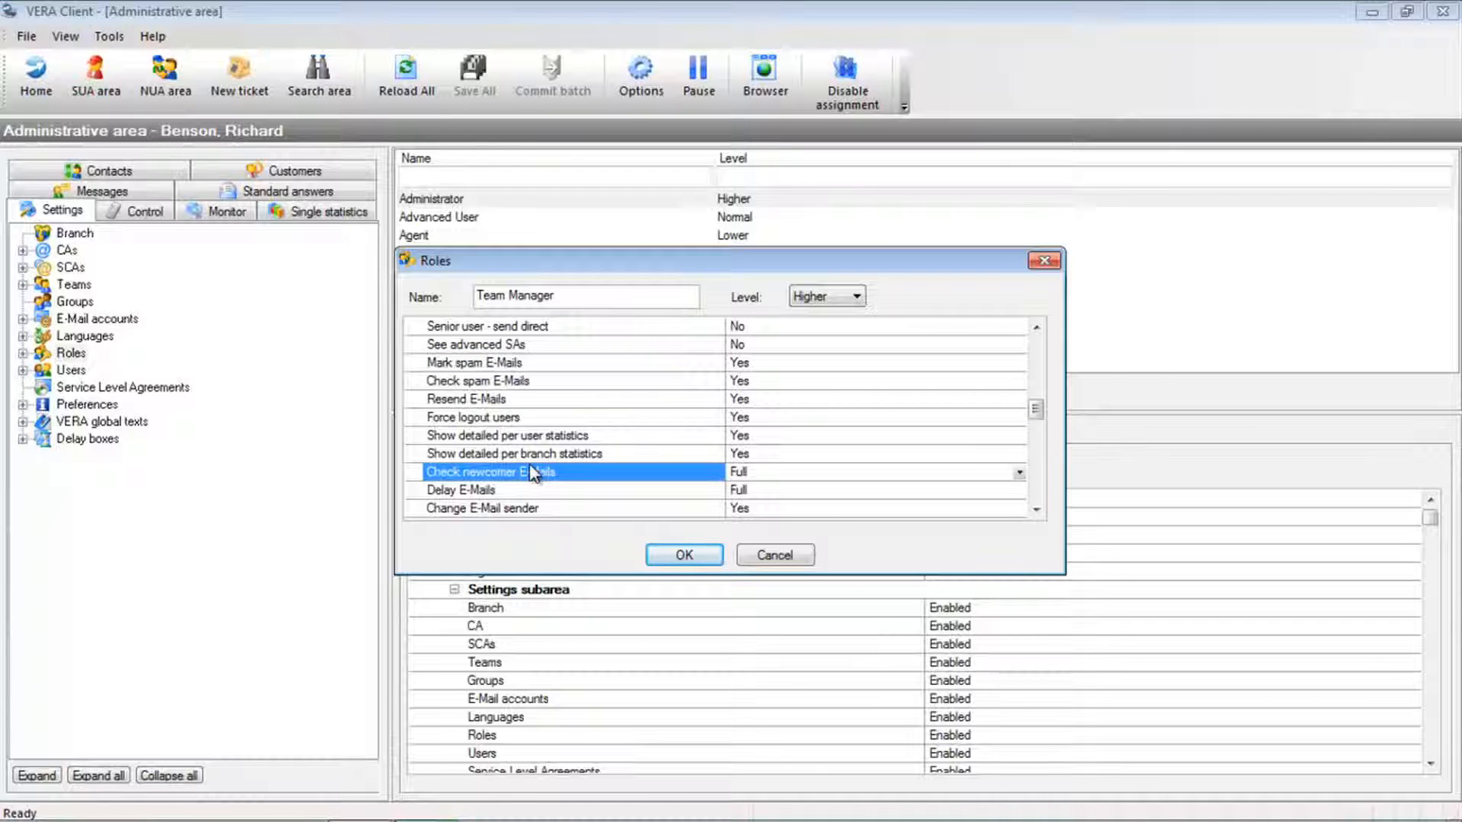
# - Confirm the new Team Manager role and select it in the roles list
pyautogui.click(684, 557)
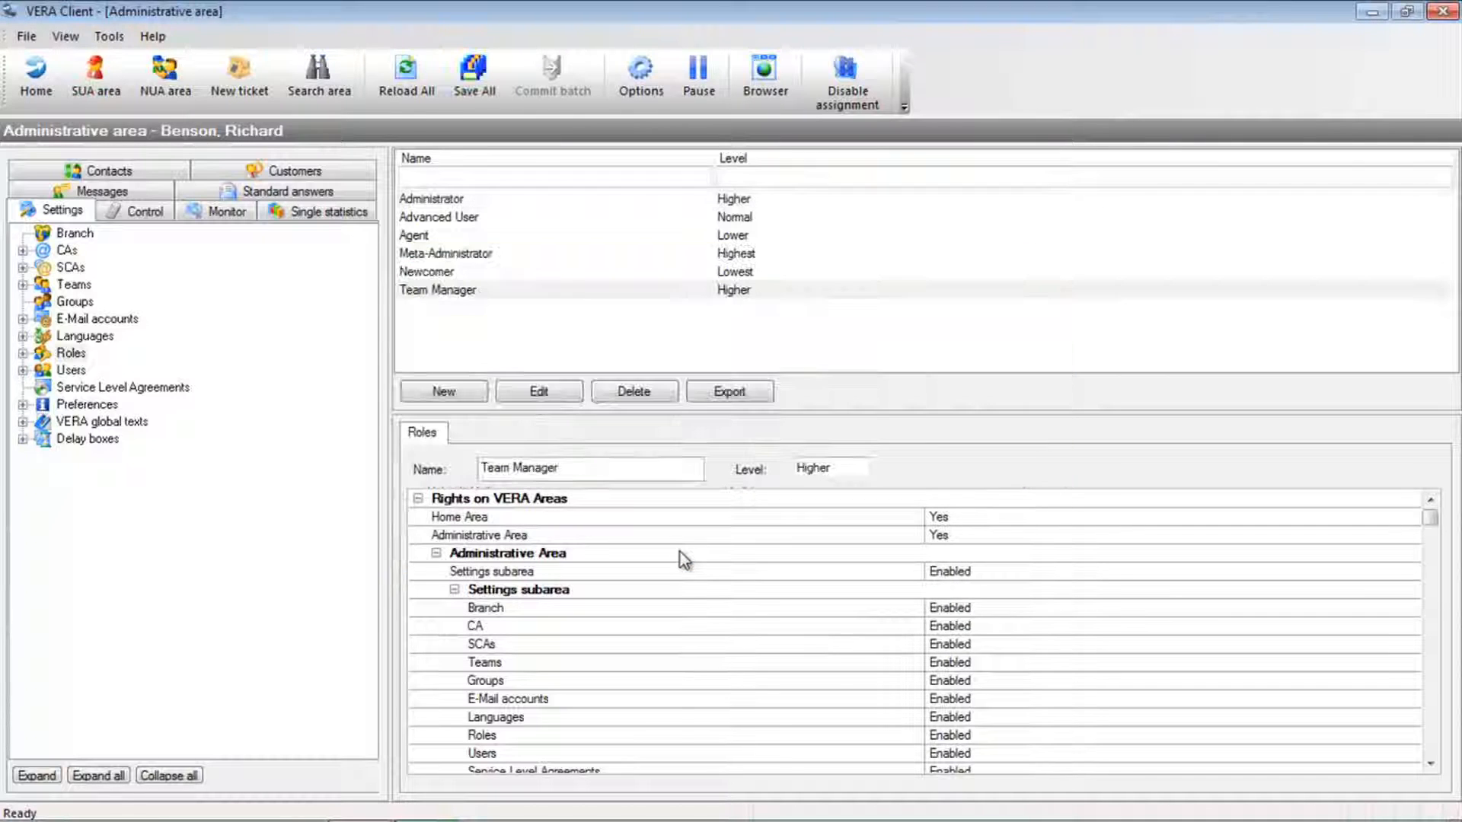
pyautogui.click(470, 290)
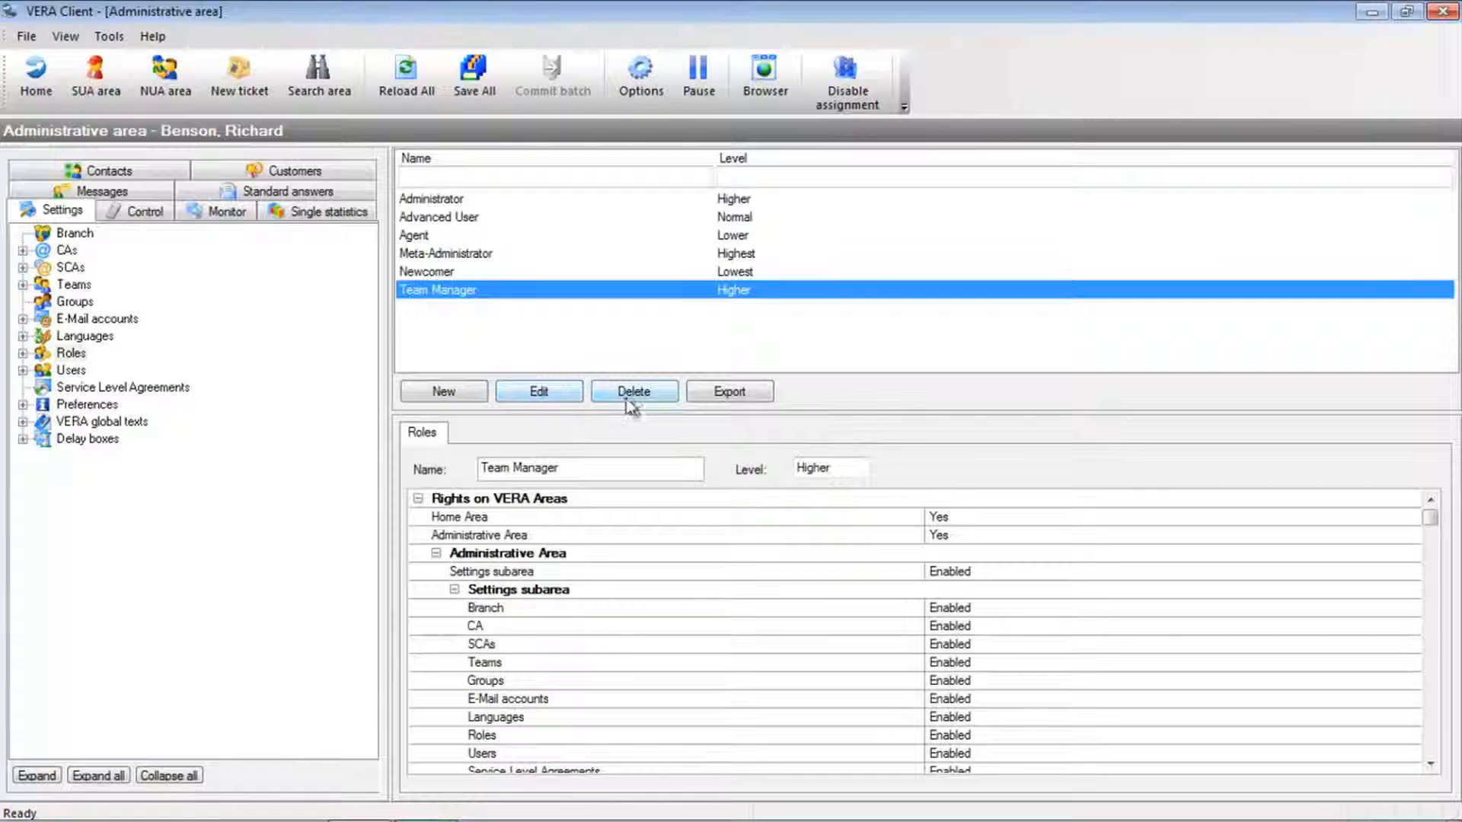